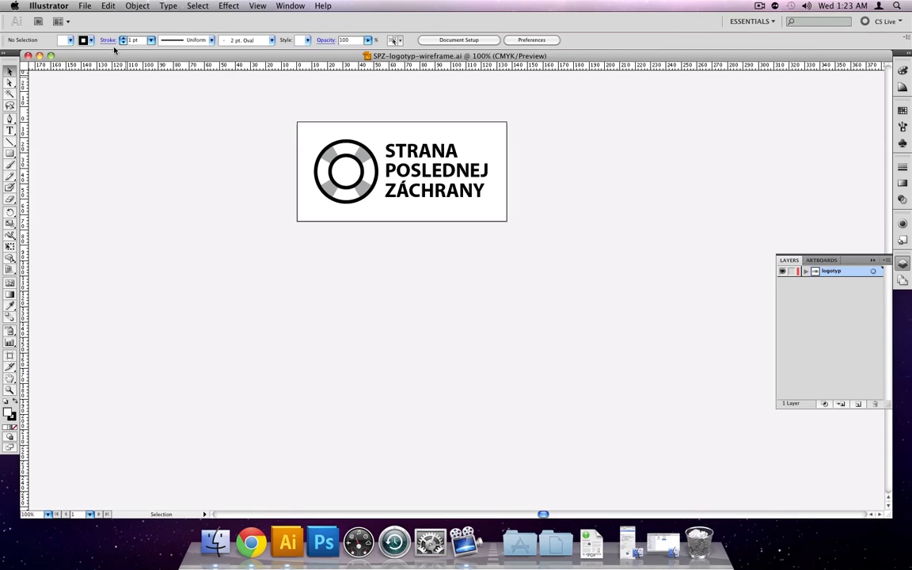
Save the document under the new name SPZ-logotyp-objects.ai in the 2 Design folder, in Illustrator CS5 format
left_click(87, 6)
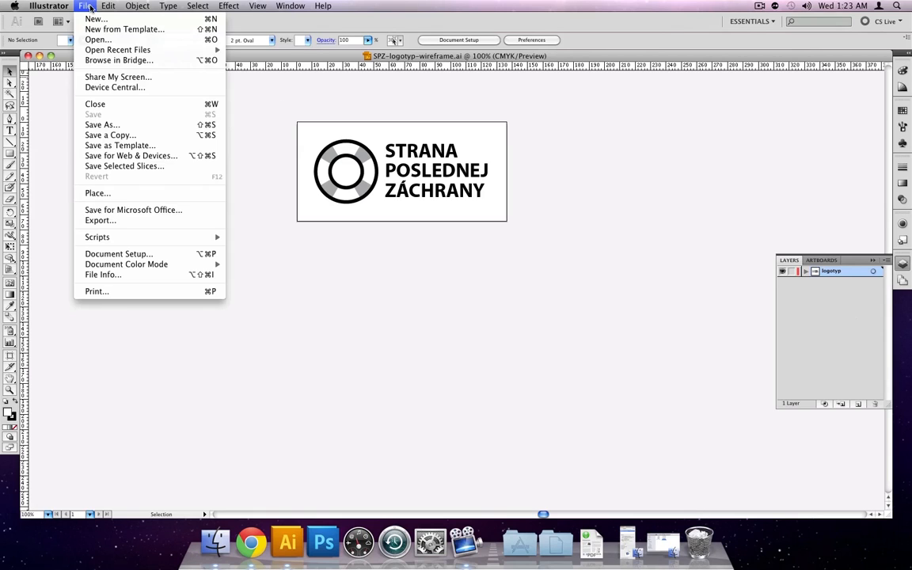
left_click(120, 127)
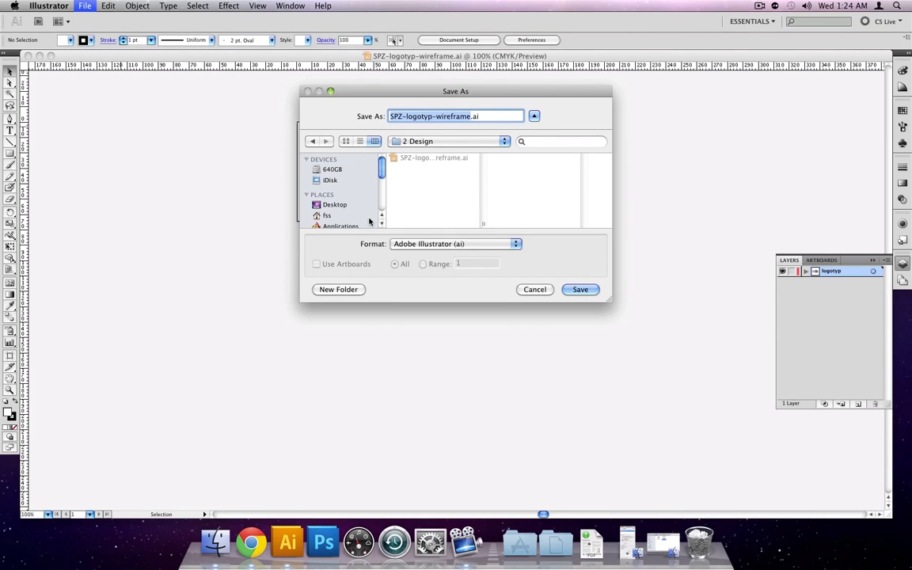
left_click(474, 118)
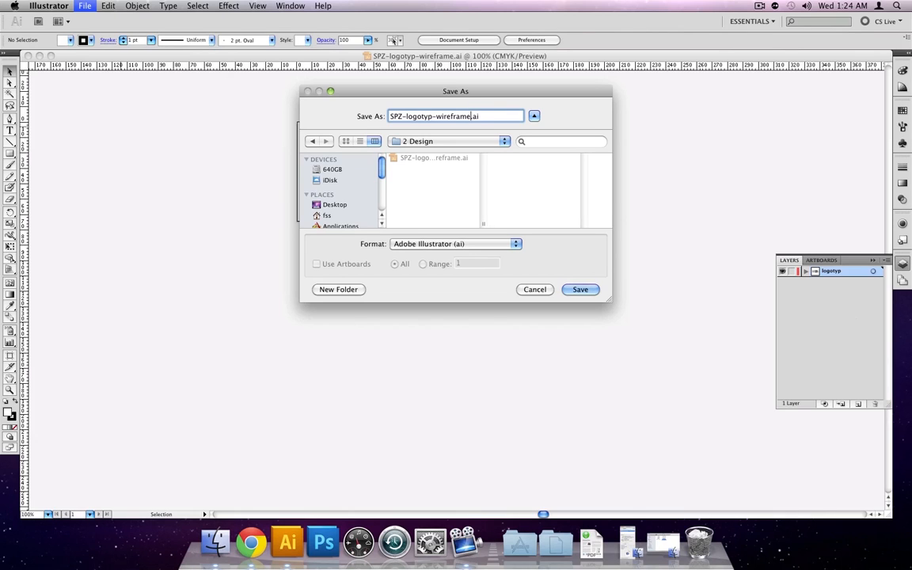
key("BackSpace")
key("BackSpace")
key("BackSpace")
key("BackSpace")
key("BackSpace")
key("BackSpace")
key("BackSpace")
key("BackSpace")
key("BackSpace")
type("objects")
left_click(583, 290)
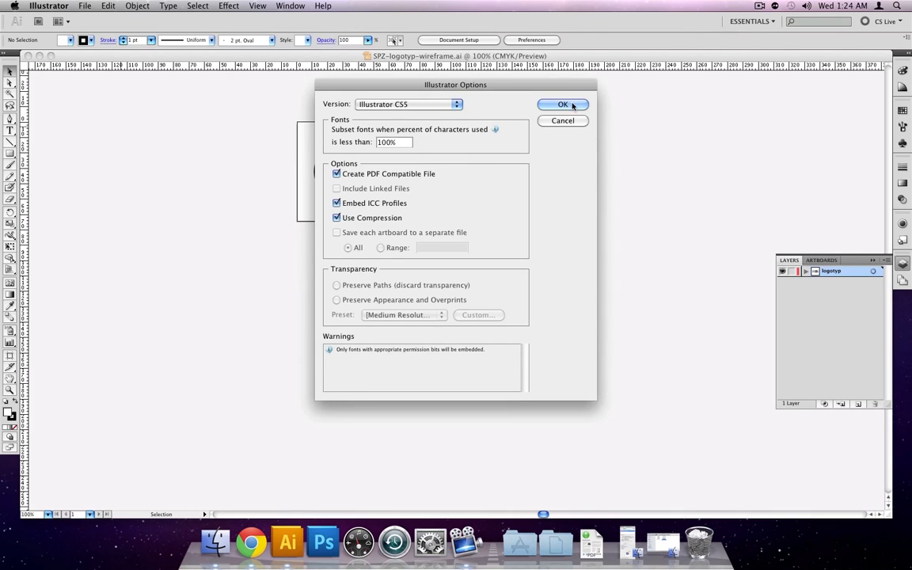
left_click(564, 104)
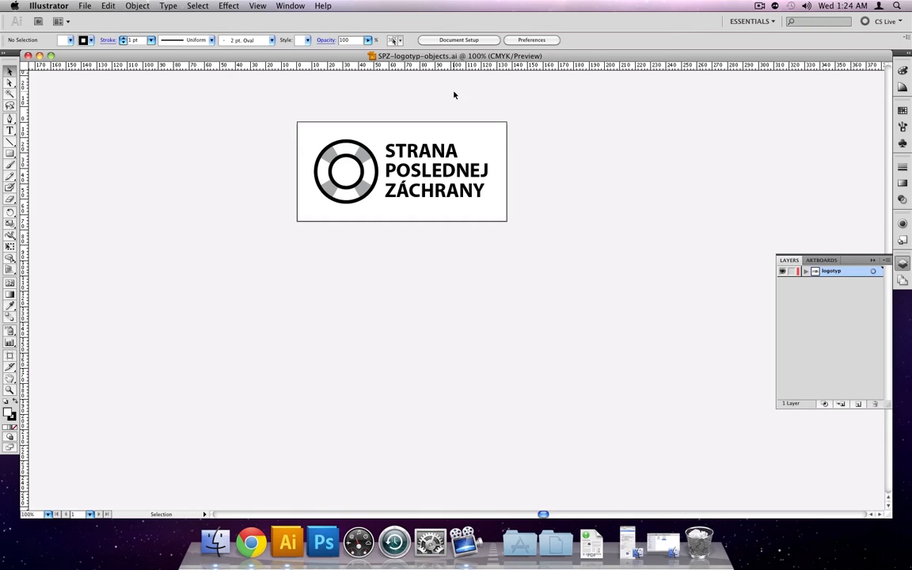
Check the logo's paths in Outline view and ungroup the whole artwork in Preview
scroll(448, 104, "up", 2)
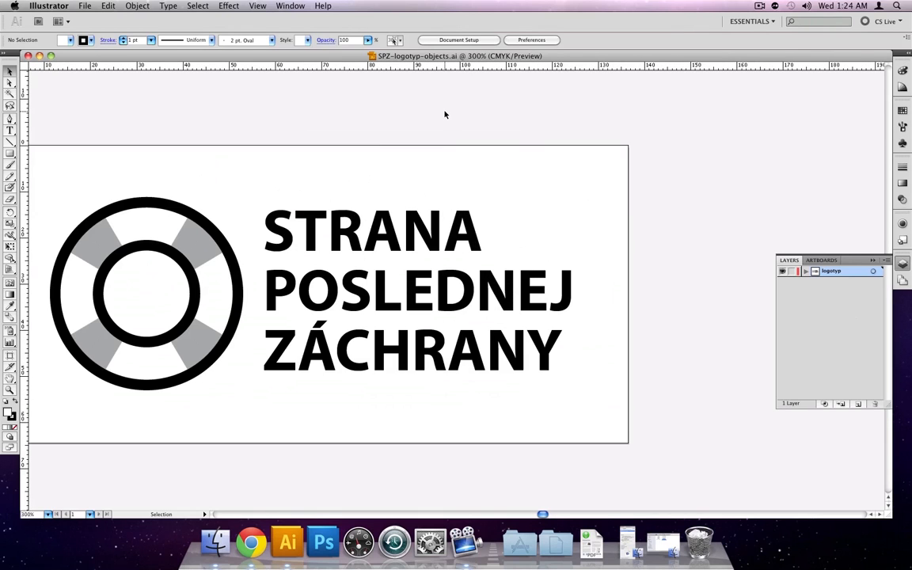
scroll(446, 110, "down", 1)
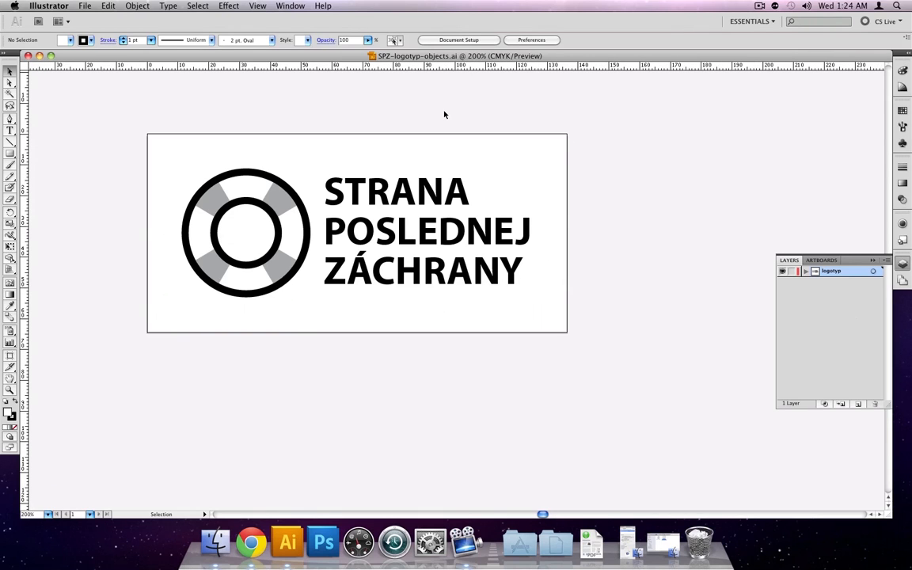
left_click(259, 6)
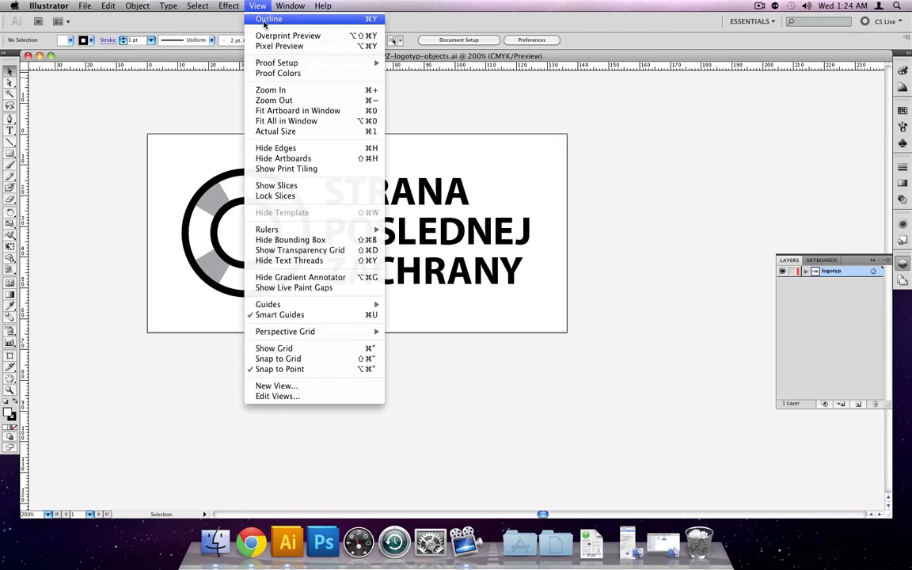
left_click(268, 19)
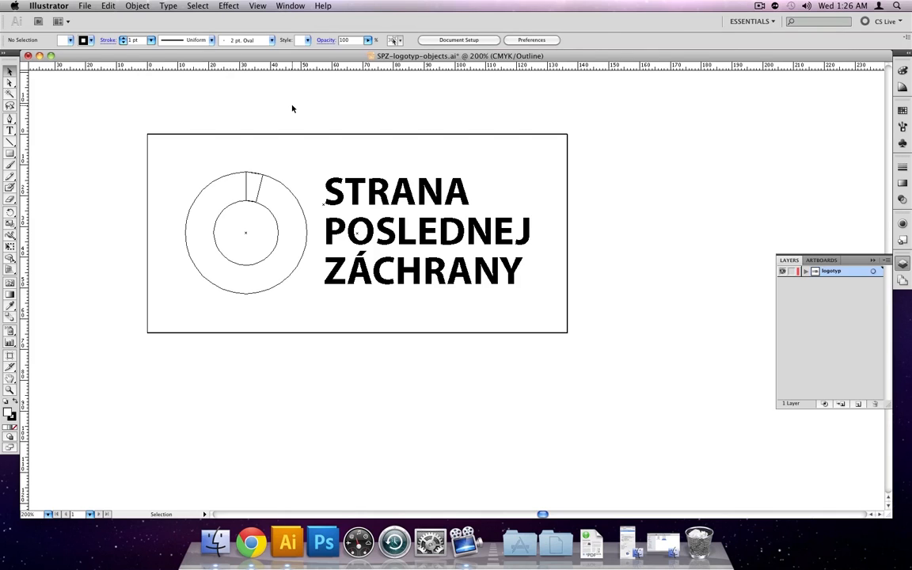
key("super+a")
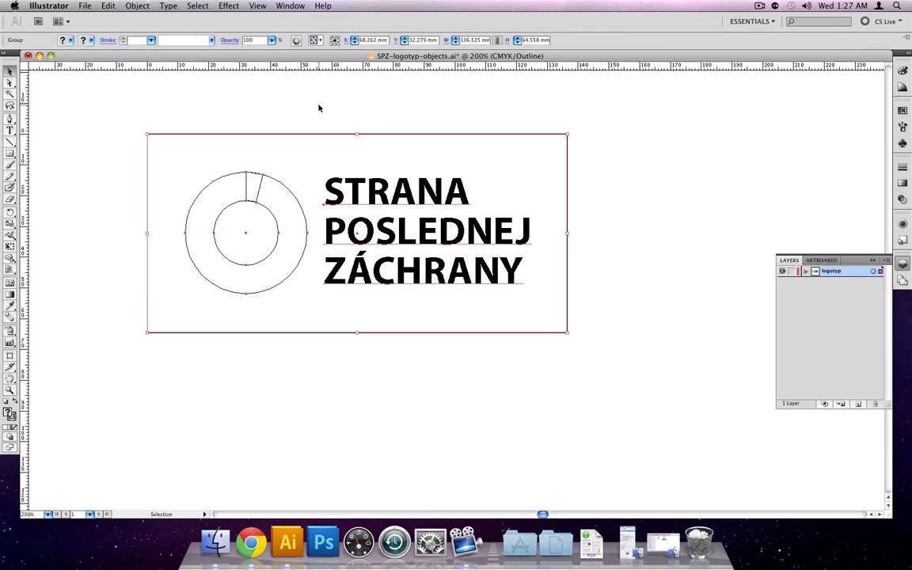
left_click(259, 6)
left_click(269, 18)
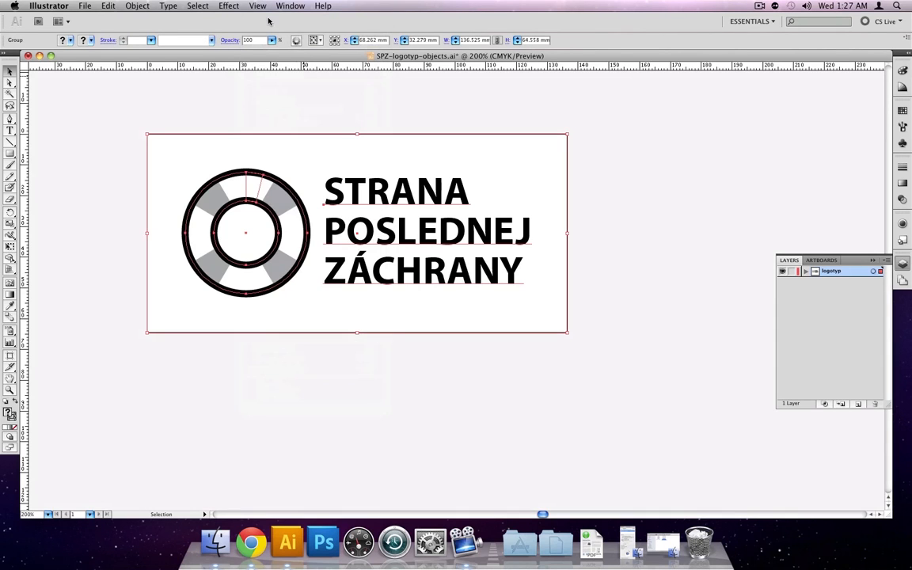
right_click(354, 183)
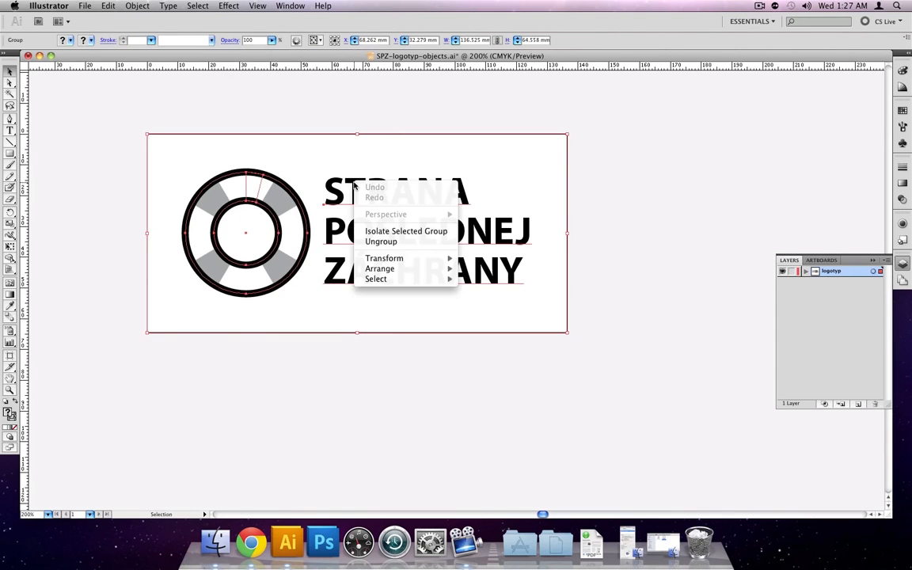
left_click(381, 242)
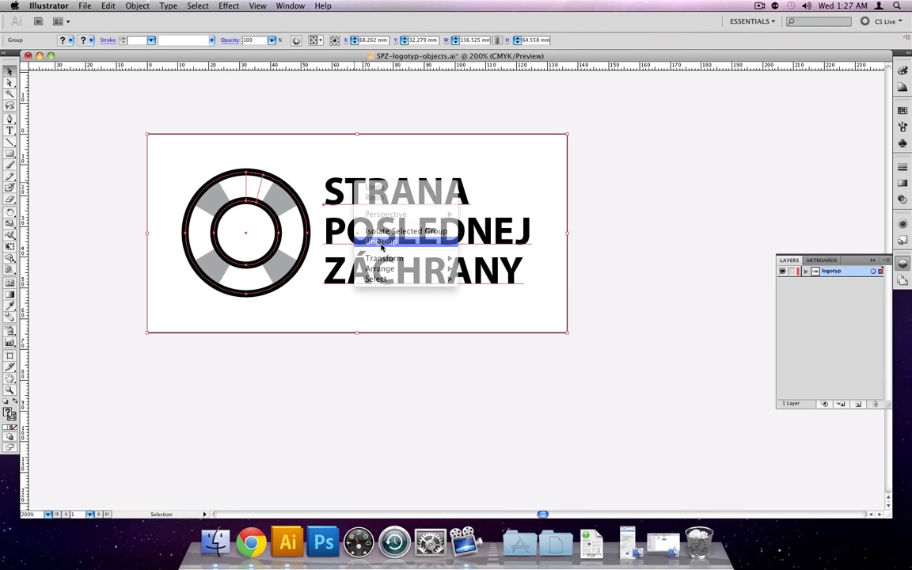
Move the artboard-sized rectangle path below all other objects in the logotyp layer and lock it
left_click(806, 271)
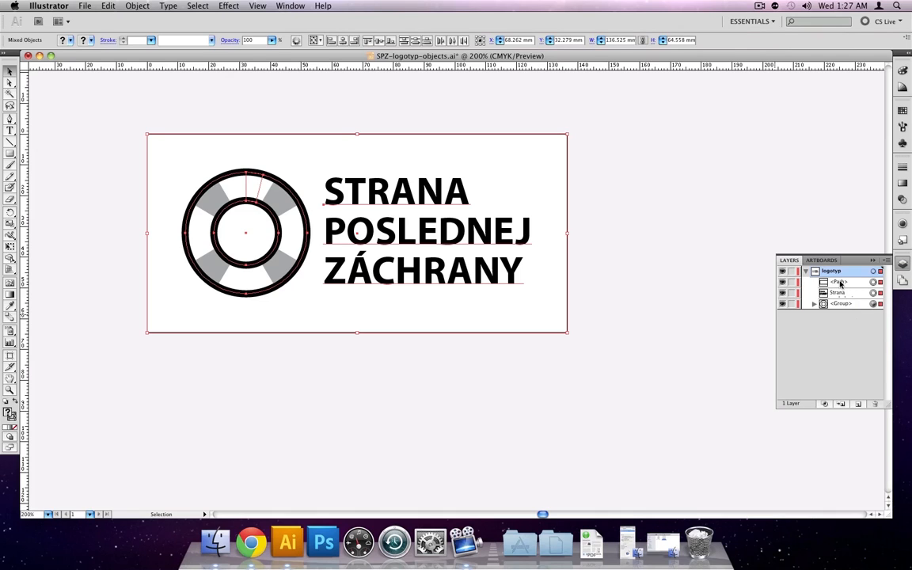
left_click(841, 282)
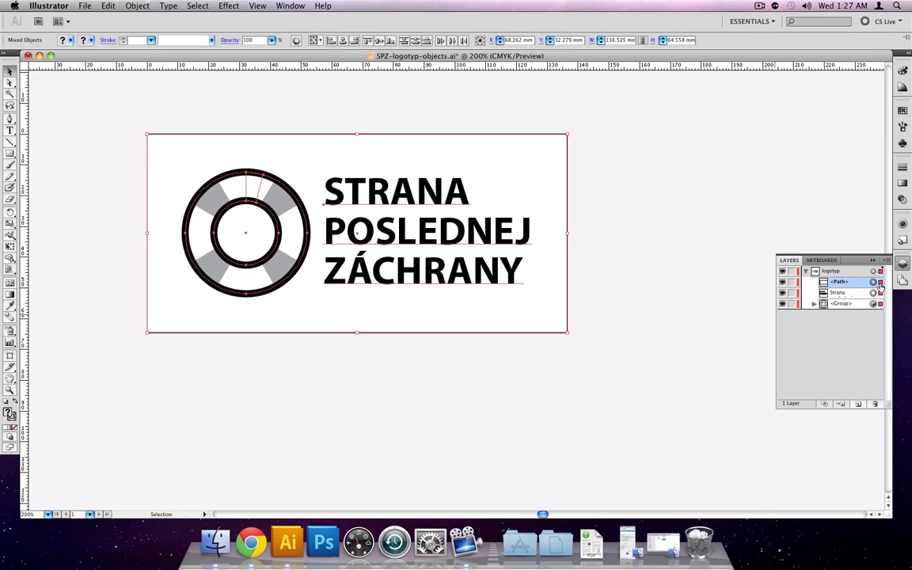
left_click(880, 282)
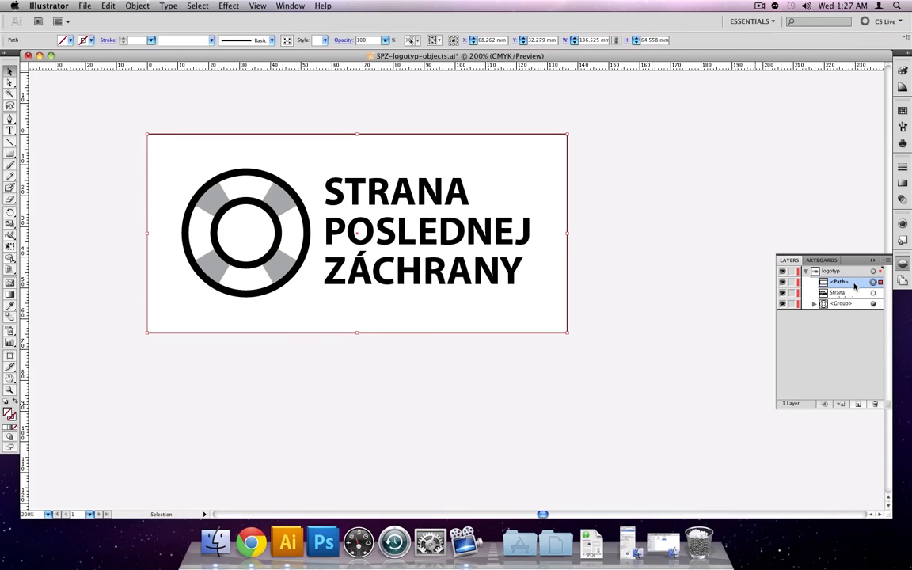
left_click_drag(846, 304, 853, 309)
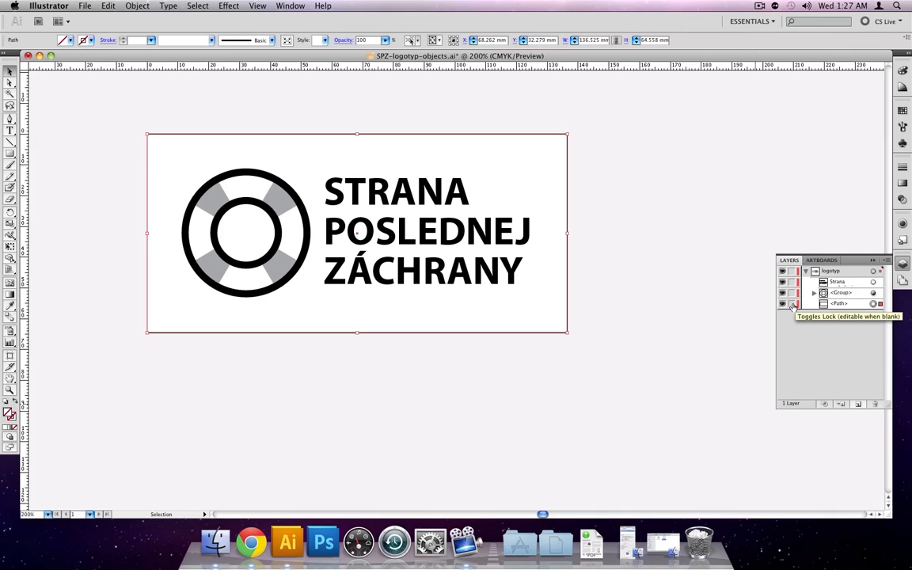
left_click(792, 305)
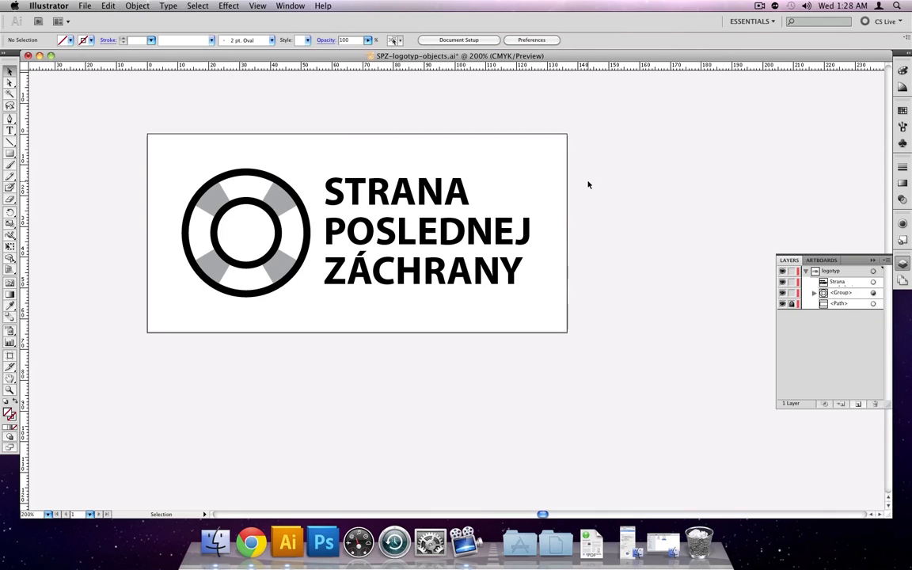
Ungroup the lifebuoy symbol into its two circles and the grey segment group
left_click(285, 192)
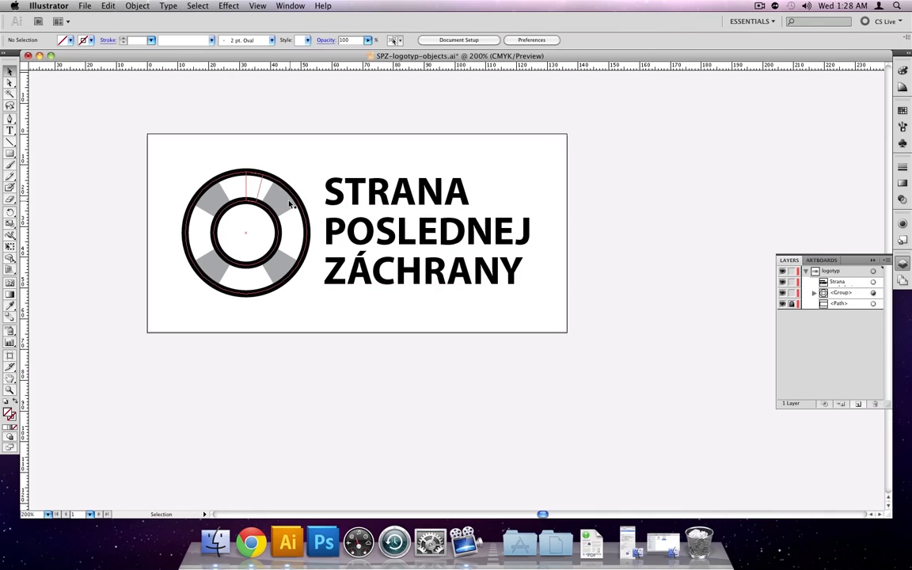
right_click(287, 203)
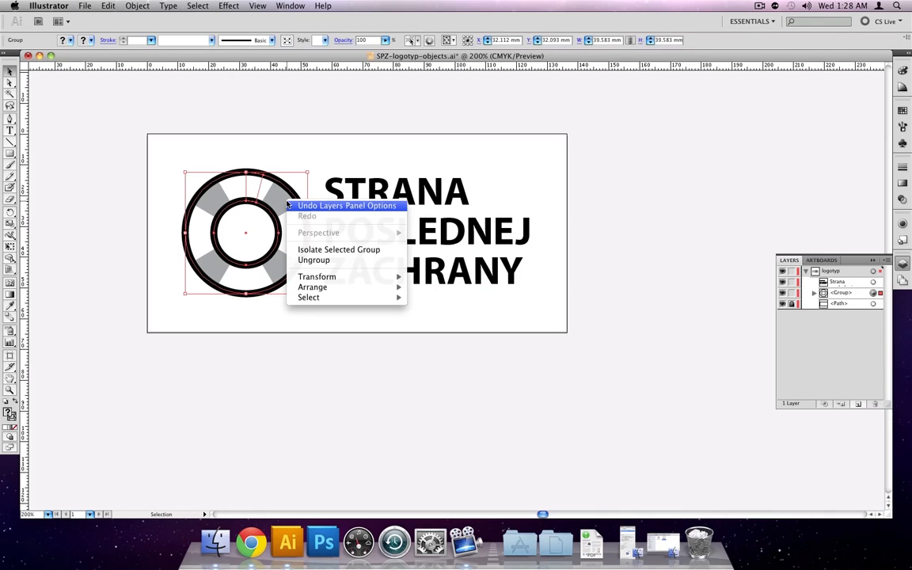
left_click(331, 262)
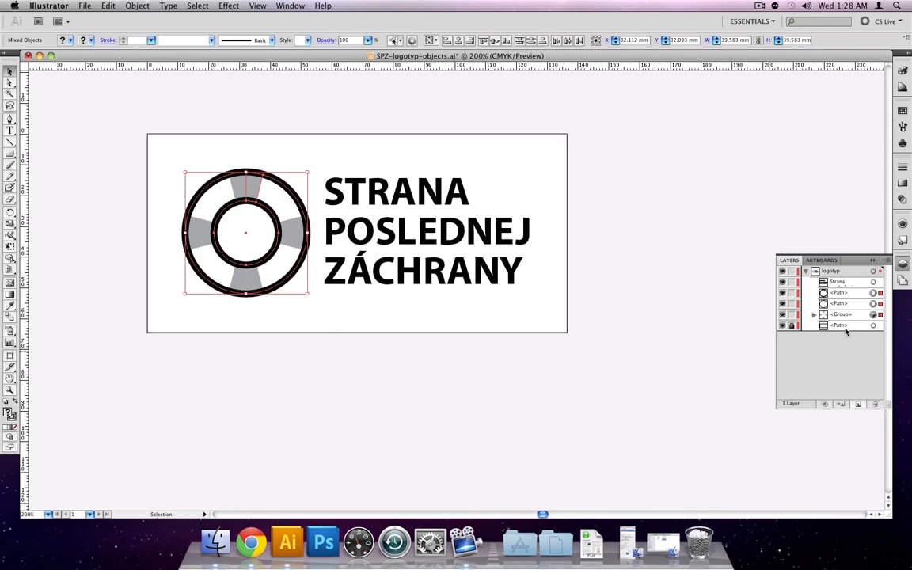
Expand the appearance of the lifebuoy's grey segment group and check its paths in Outline view
left_click(879, 316)
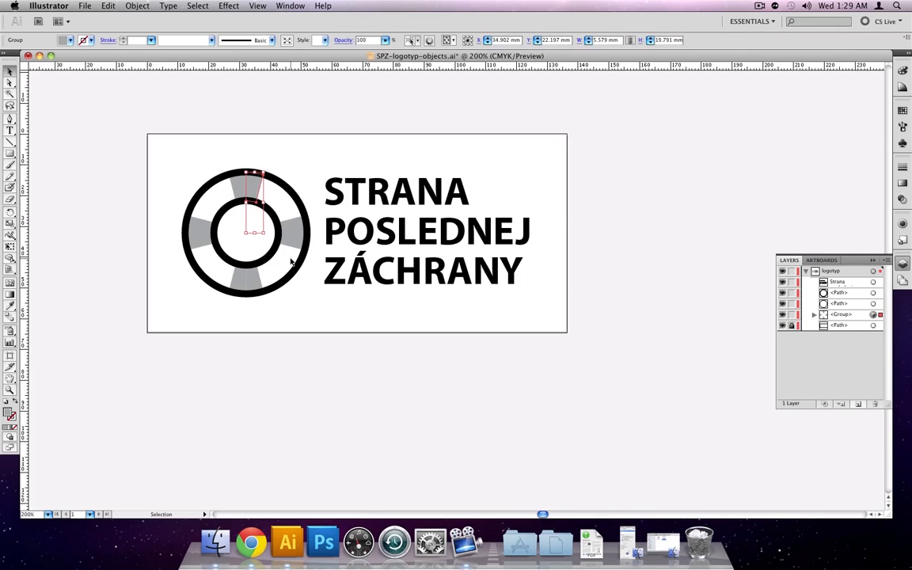
left_click(139, 7)
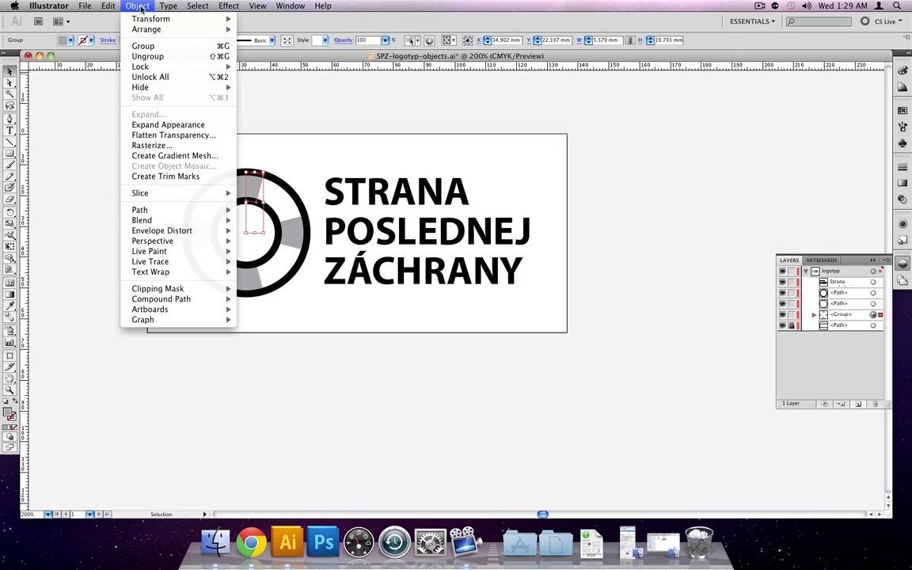
left_click(165, 125)
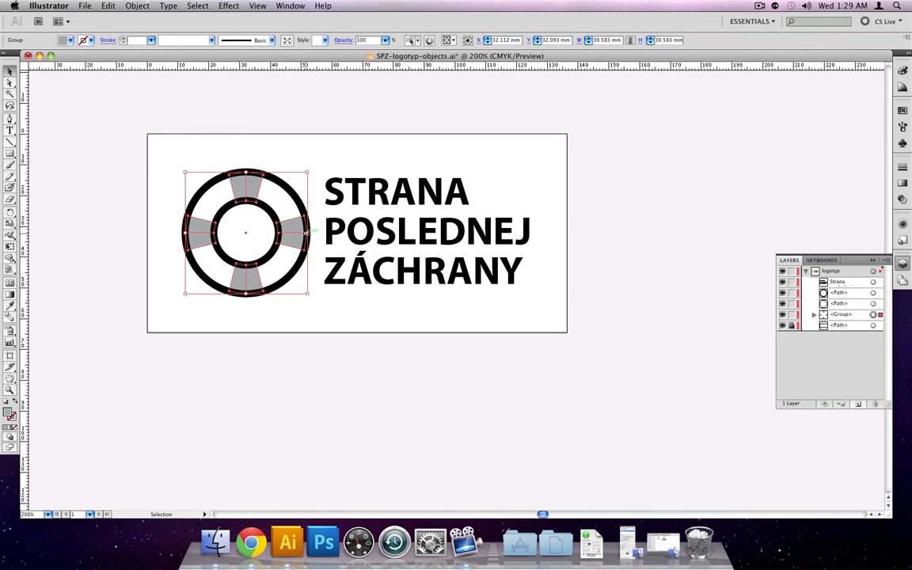
left_click(255, 6)
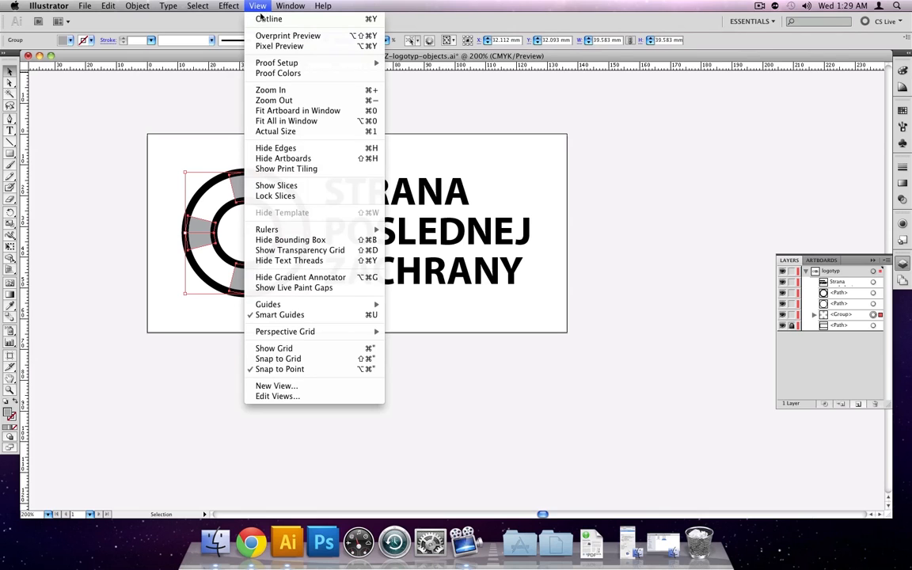
left_click(264, 19)
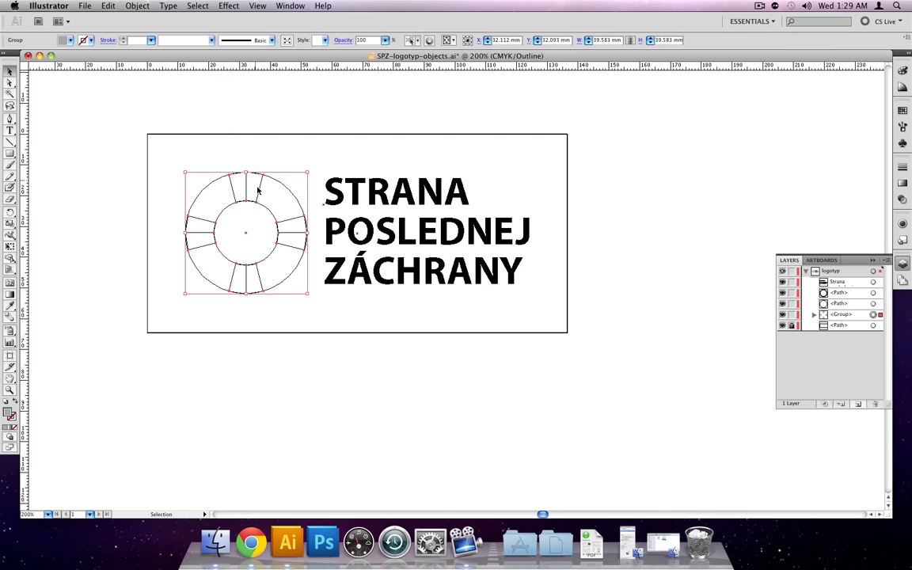
left_click(255, 6)
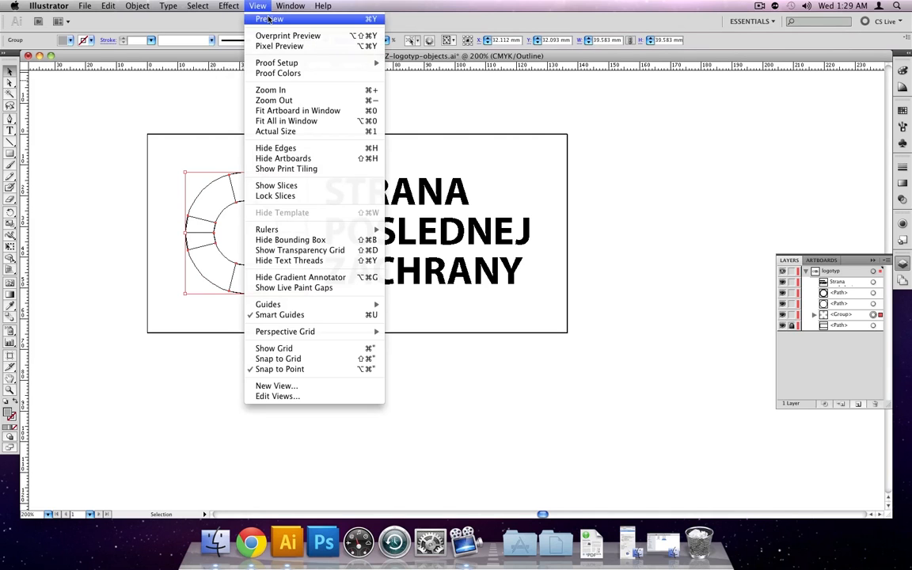
left_click(265, 17)
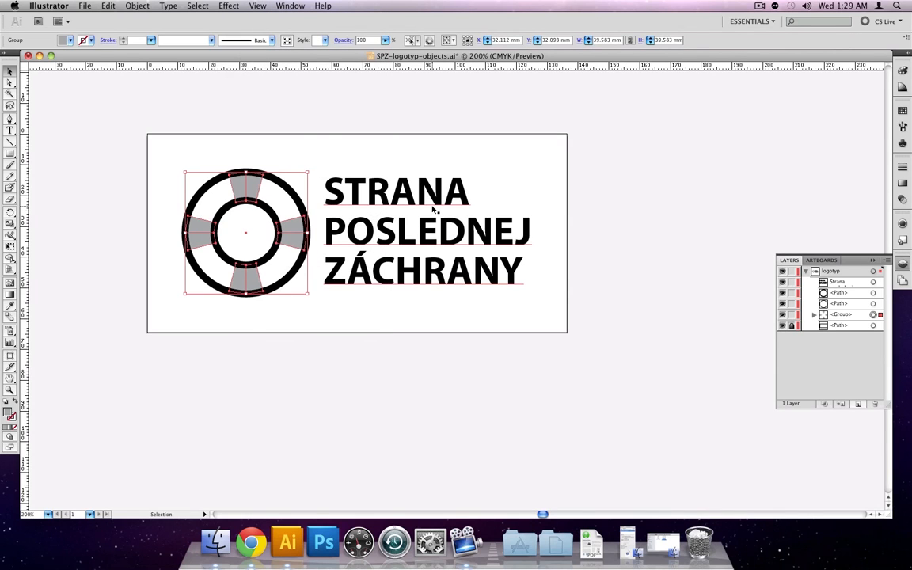
Unite the halves of the grey lifebuoy segments with Pathfinder and check the merged shapes in Outline view
left_click(289, 6)
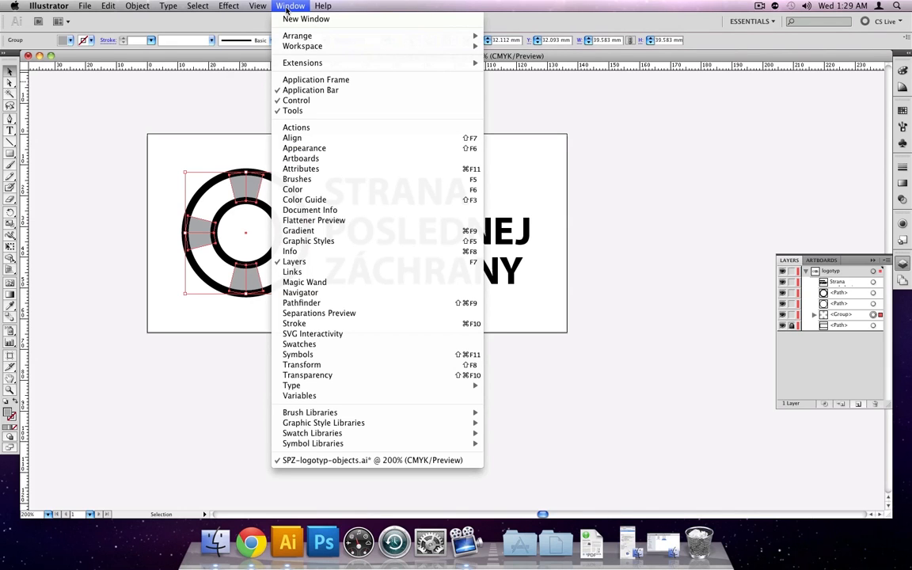
left_click(332, 305)
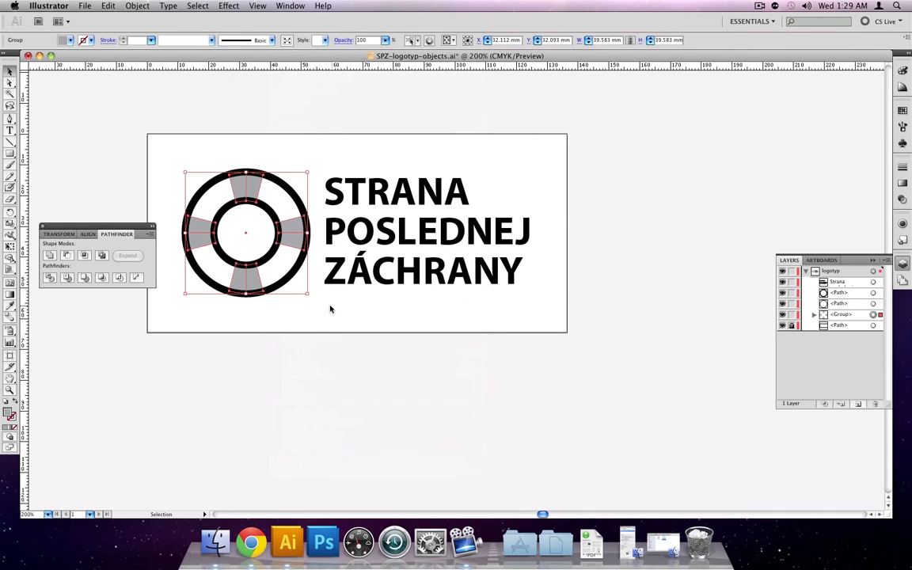
left_click(49, 256)
left_click(258, 5)
left_click(260, 19)
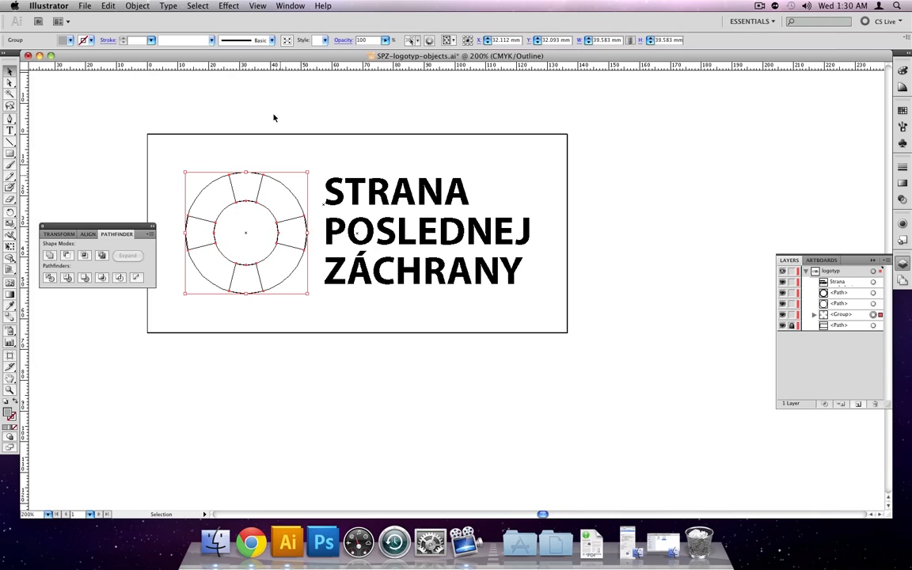
left_click(259, 5)
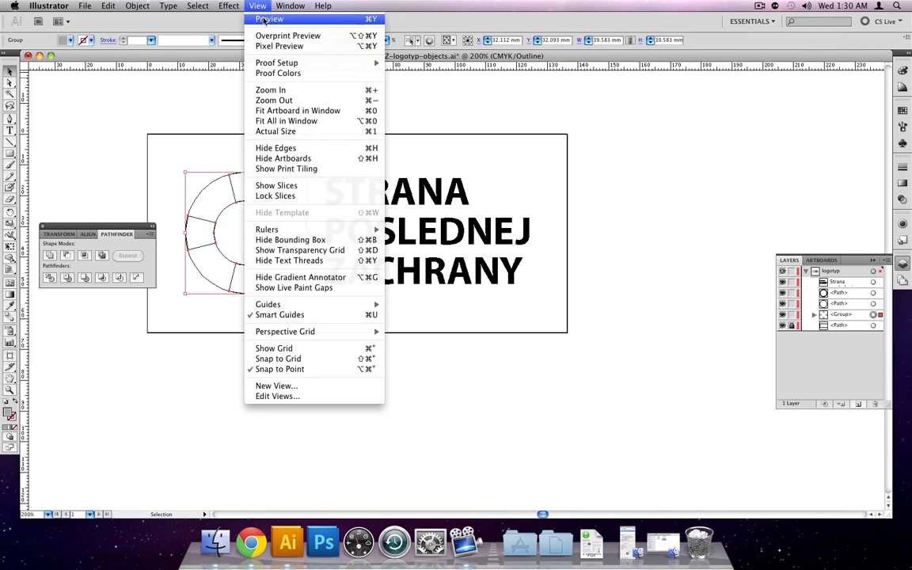
left_click(264, 19)
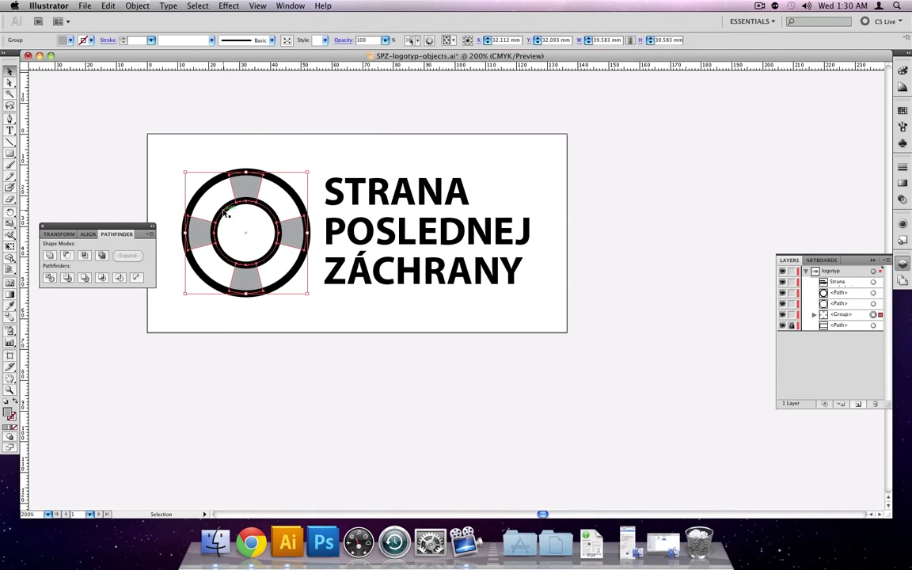
Expand the fill and stroke of the lifebuoy's inner and outer circles and check the resulting paths in Outline view
left_click(220, 217)
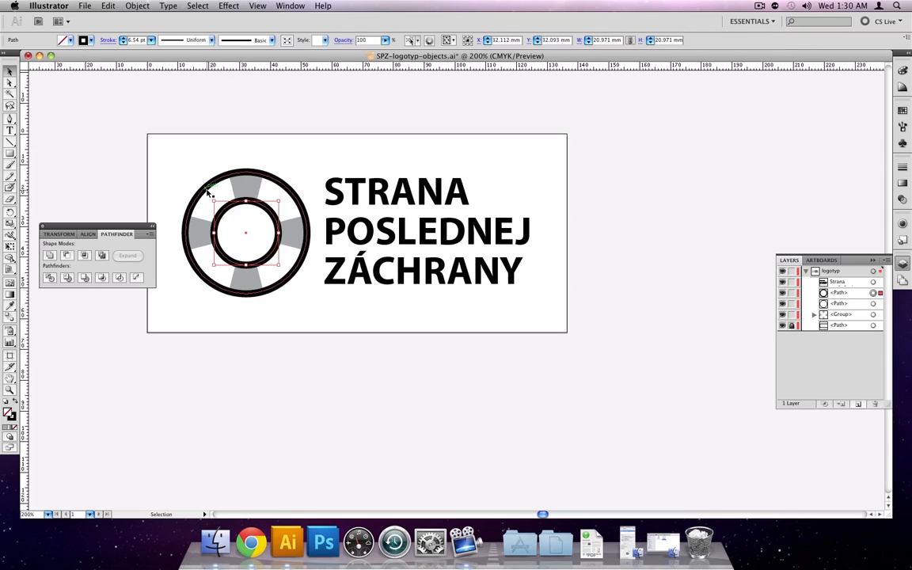
left_click(208, 192, "shift")
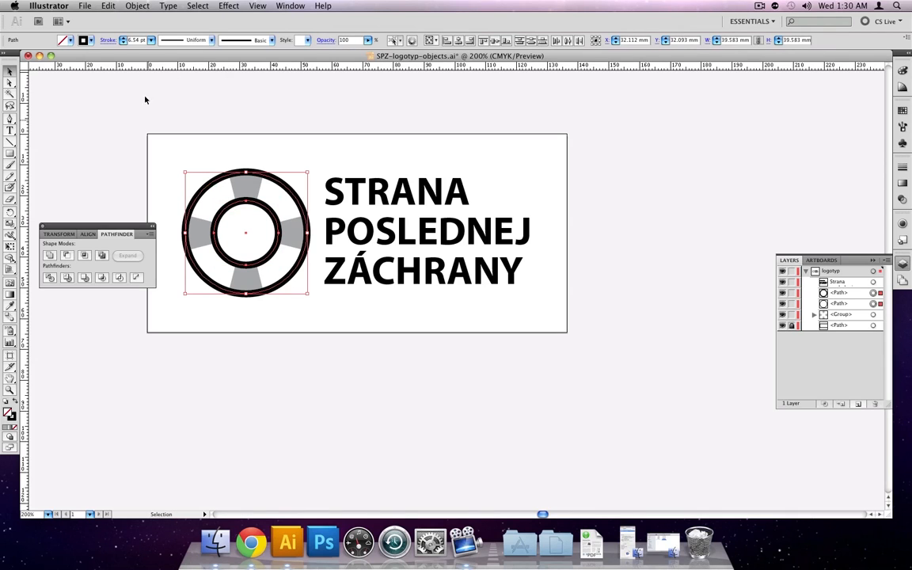
left_click(138, 6)
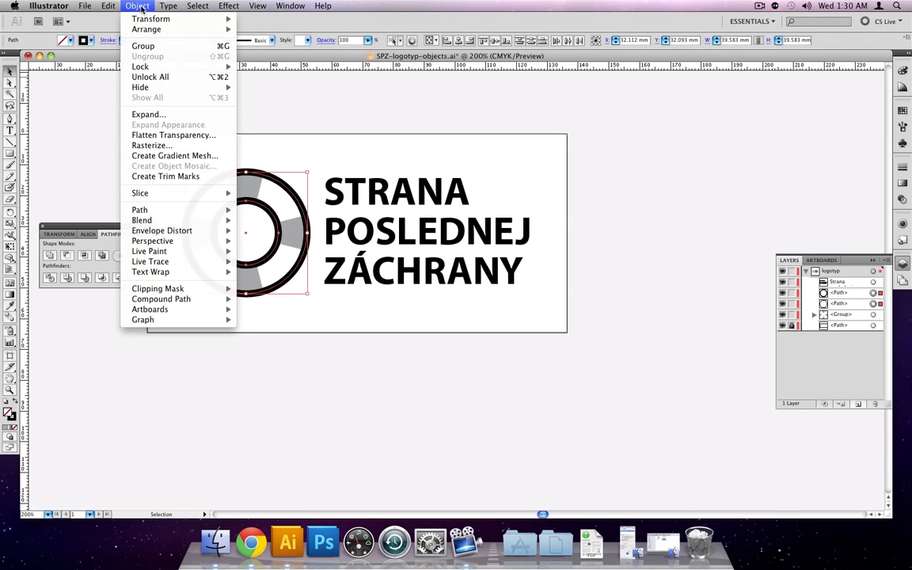
left_click(149, 117)
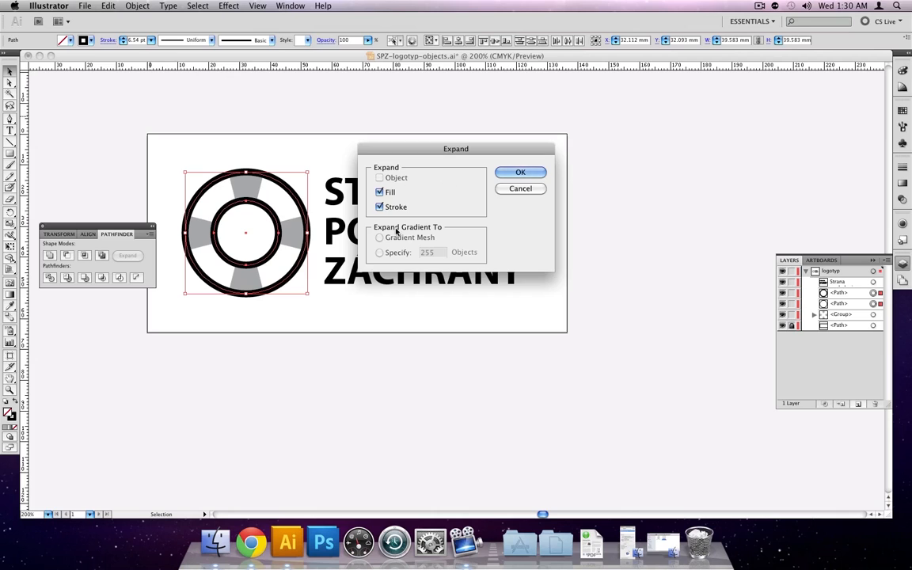
left_click(509, 172)
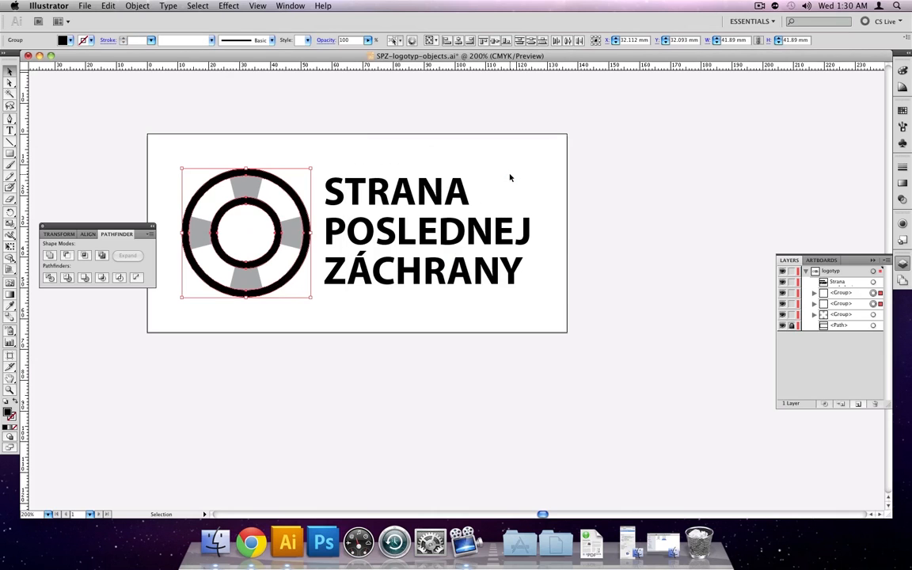
left_click(262, 8)
left_click(266, 18)
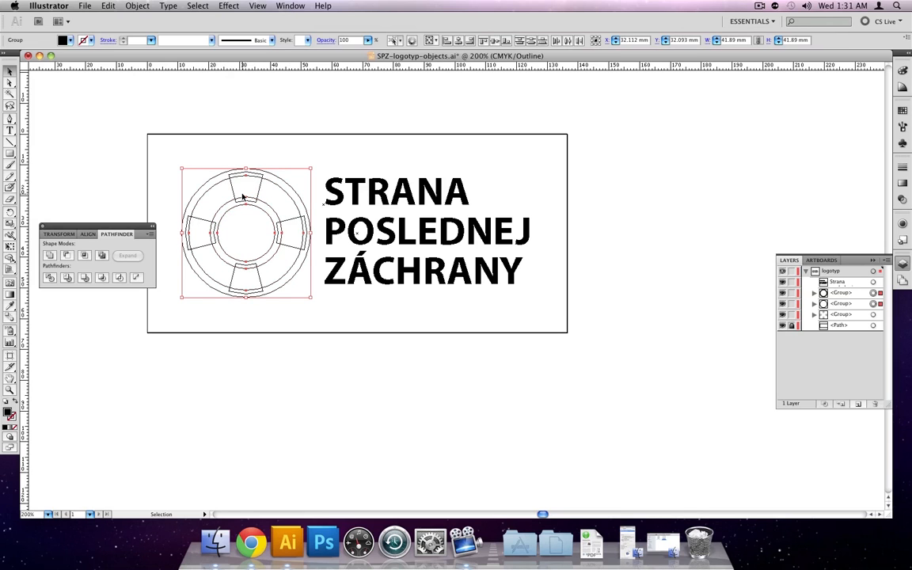
scroll(243, 196, "up", 2)
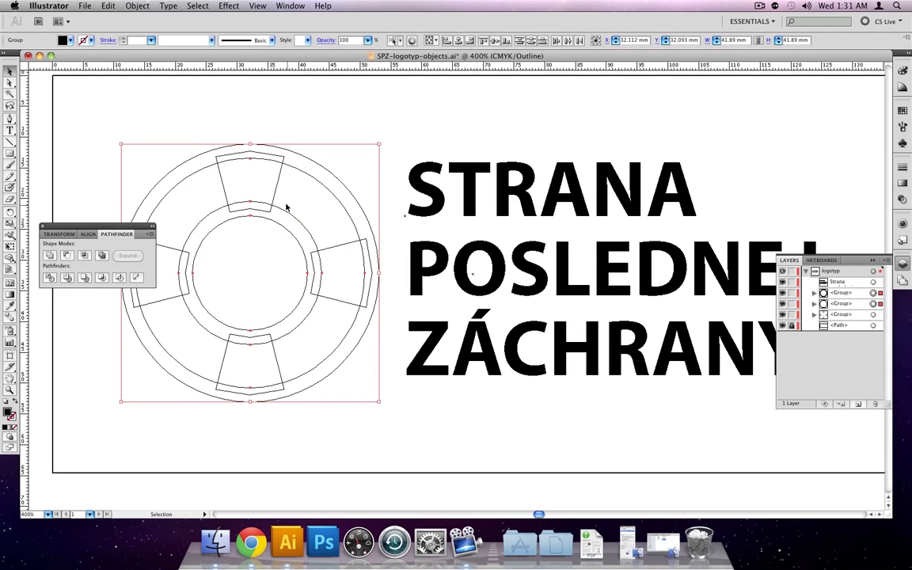
scroll(283, 207, "down", 1)
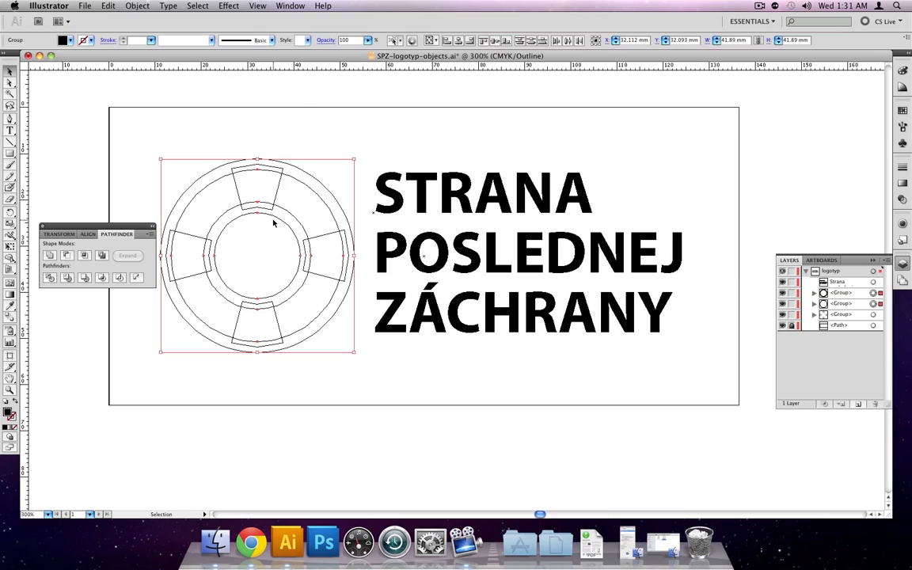
Merge the lifebuoy's two rings and grey segment group with Pathfinder and ungroup the result
left_click(318, 124)
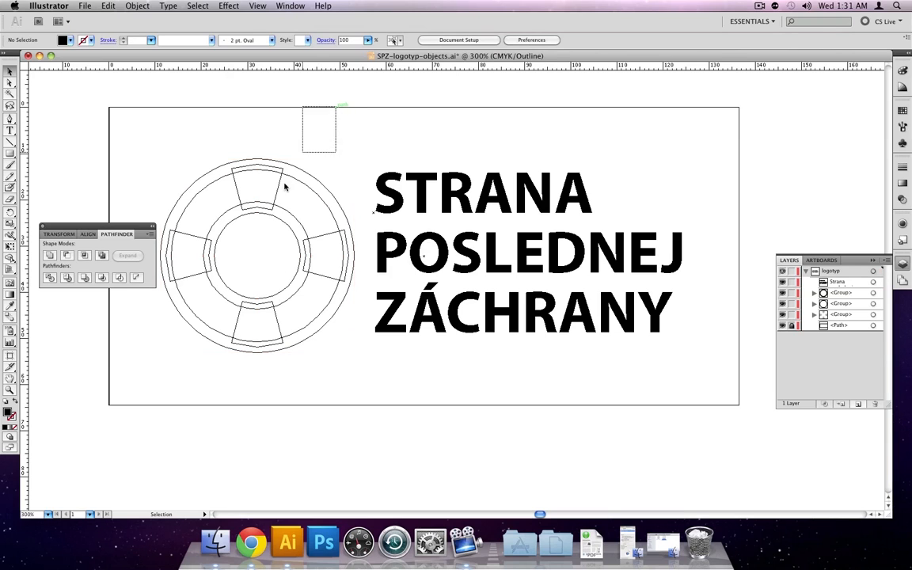
left_click_drag(286, 187, 174, 393)
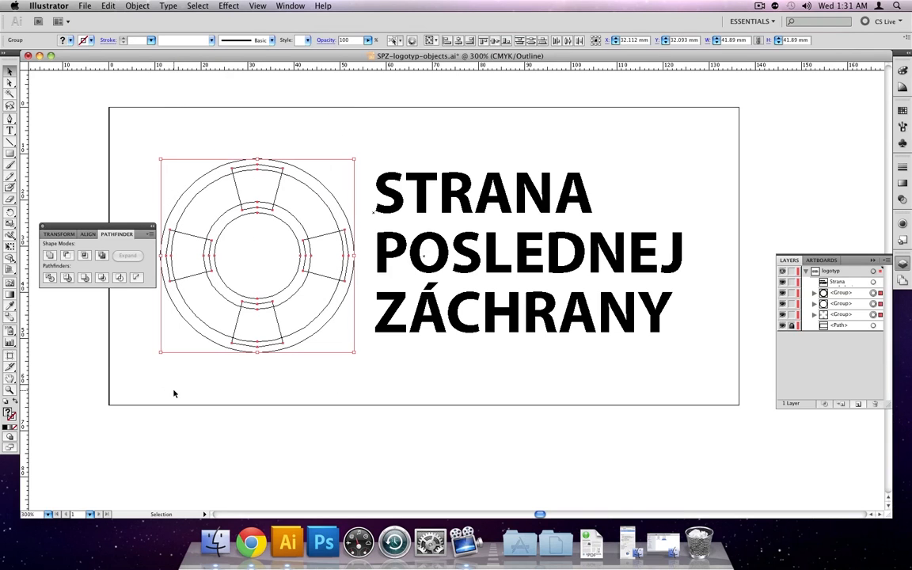
left_click_drag(336, 93, 169, 387)
left_click(85, 278)
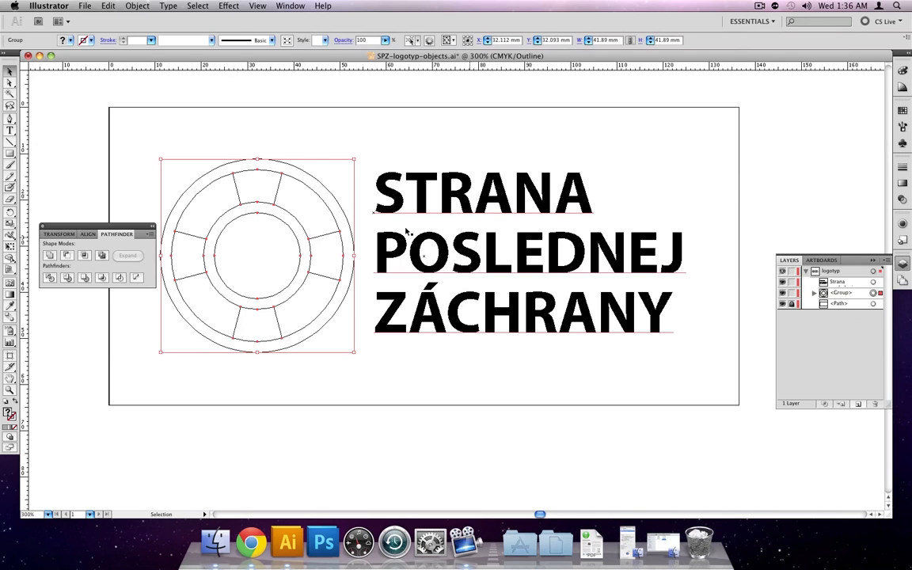
right_click(269, 189)
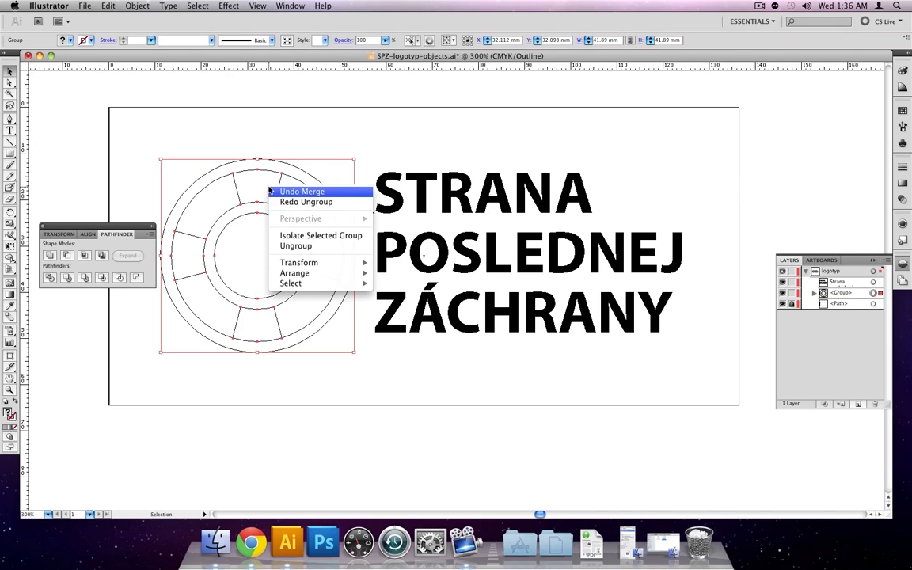
left_click(299, 246)
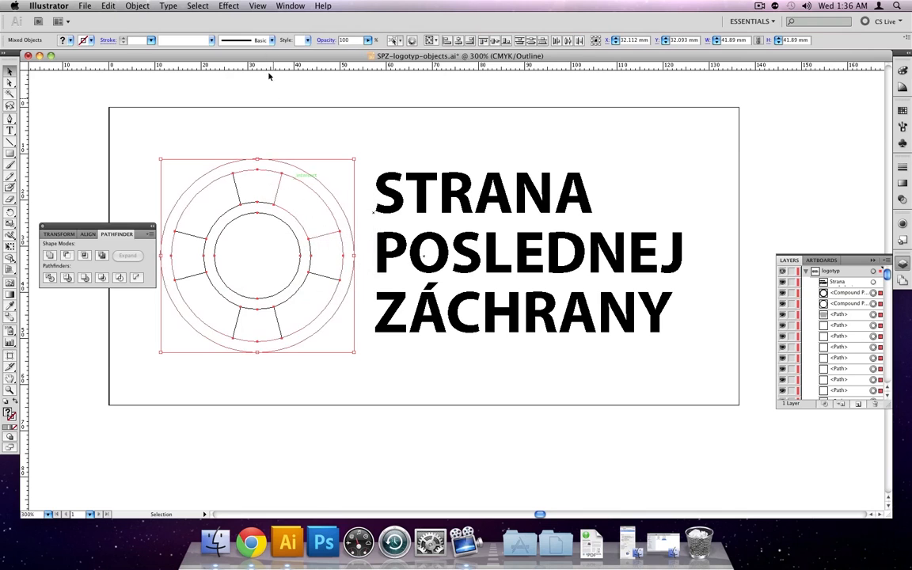
Return to Preview mode and enlarge the Layers panel to list every path in the logotyp layer
left_click(259, 6)
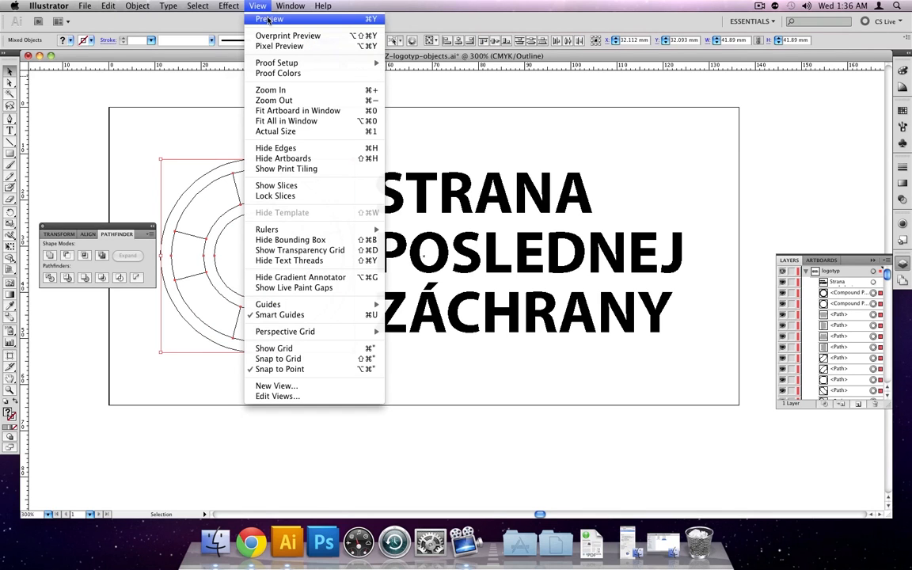
left_click(269, 19)
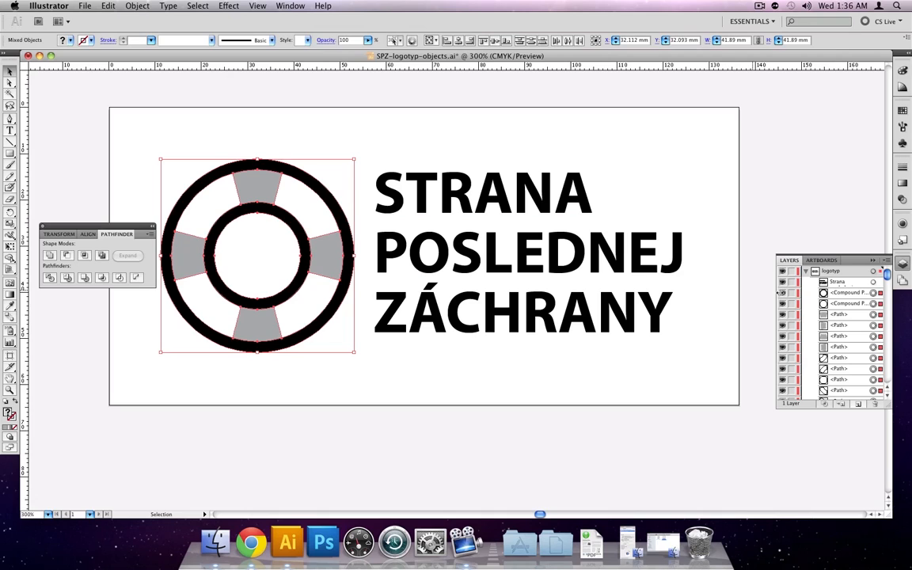
left_click_drag(885, 404, 885, 448)
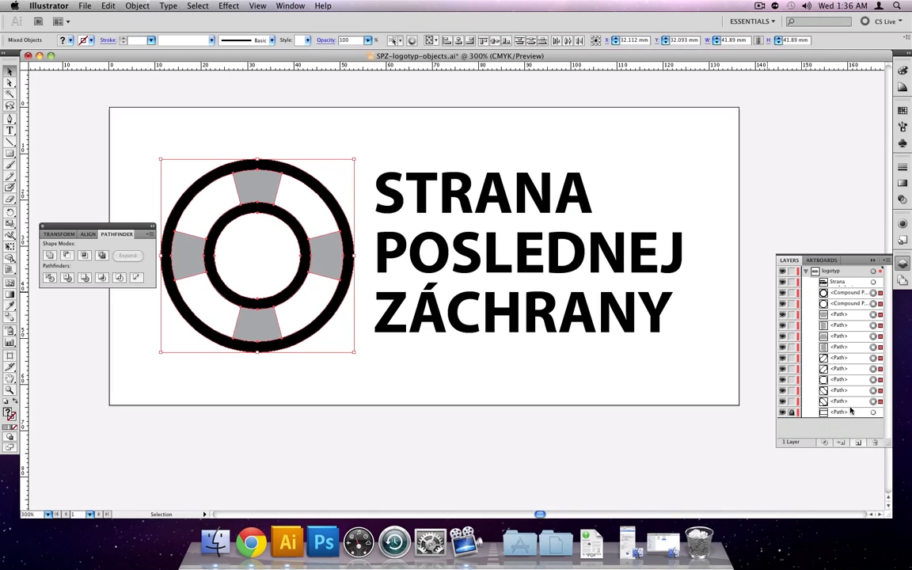
left_click(839, 361)
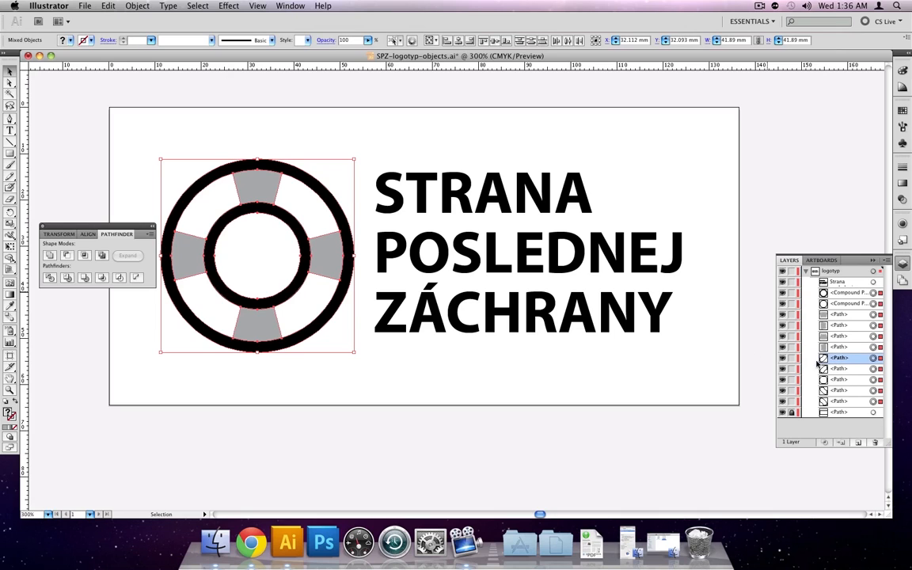
left_click(337, 132)
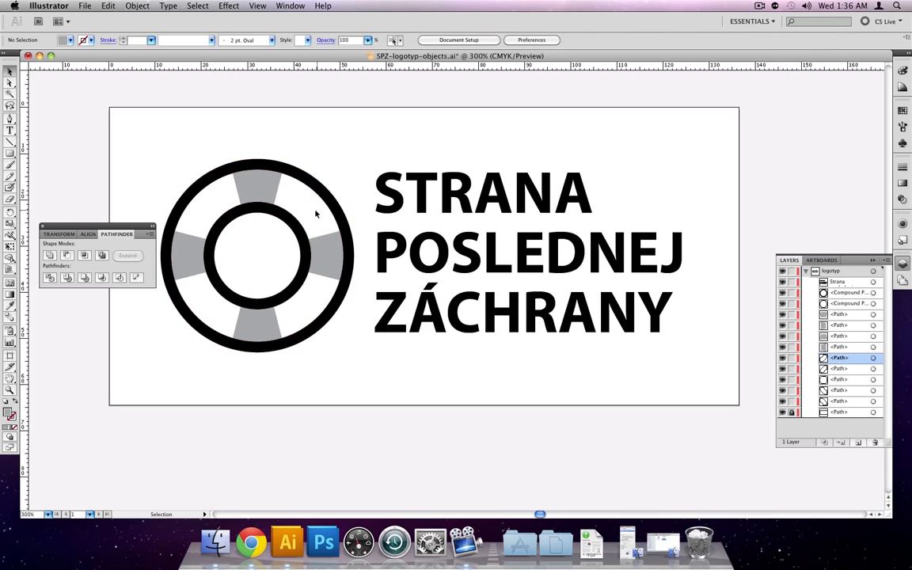
left_click(310, 182)
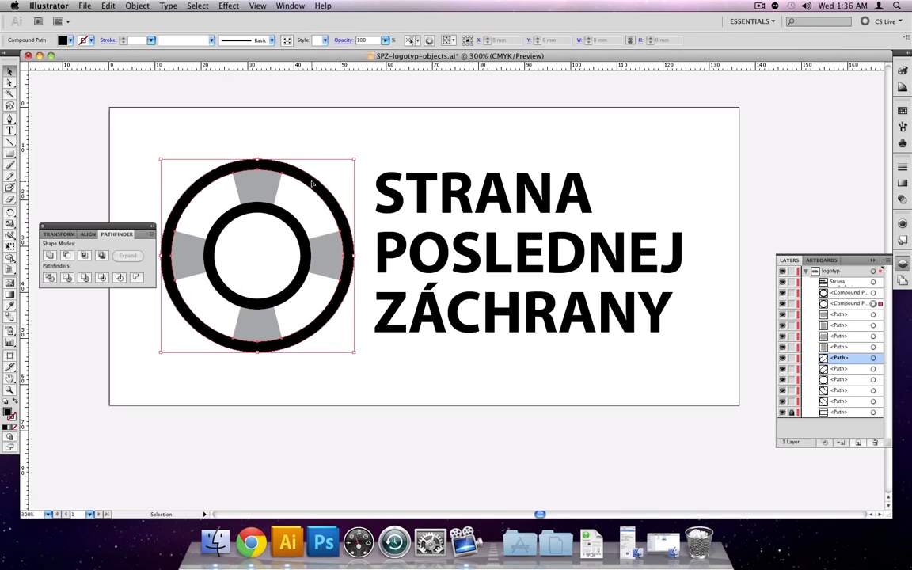
Select the five unfilled paths left between and inside the lifebuoy rings and delete them from the logotyp layer
left_click(874, 358)
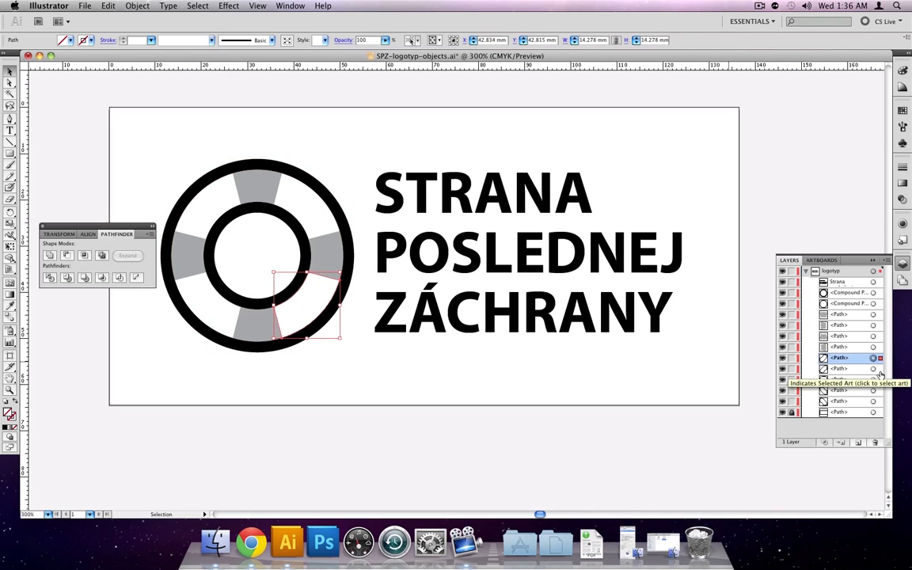
left_click(875, 370, "shift")
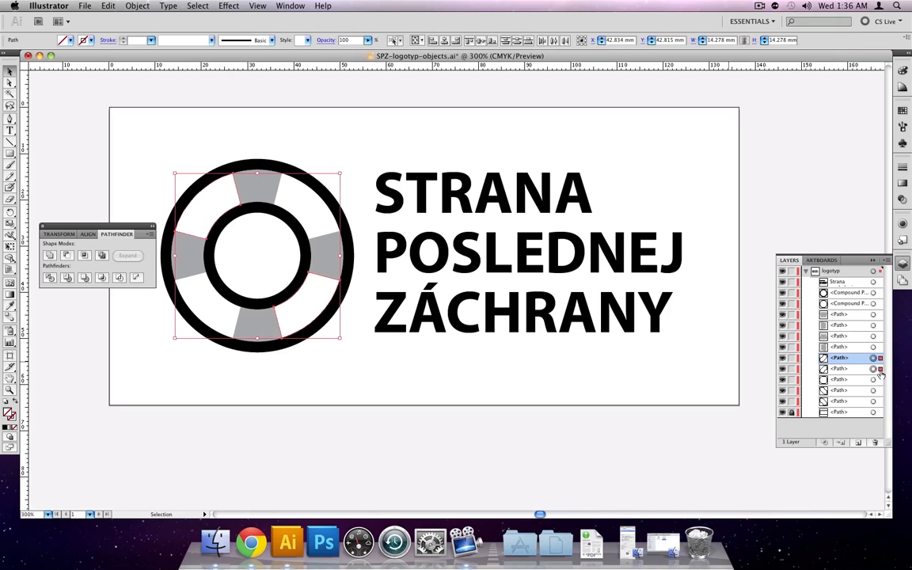
left_click(878, 381, "shift")
left_click(875, 392, "shift")
left_click(878, 402, "shift")
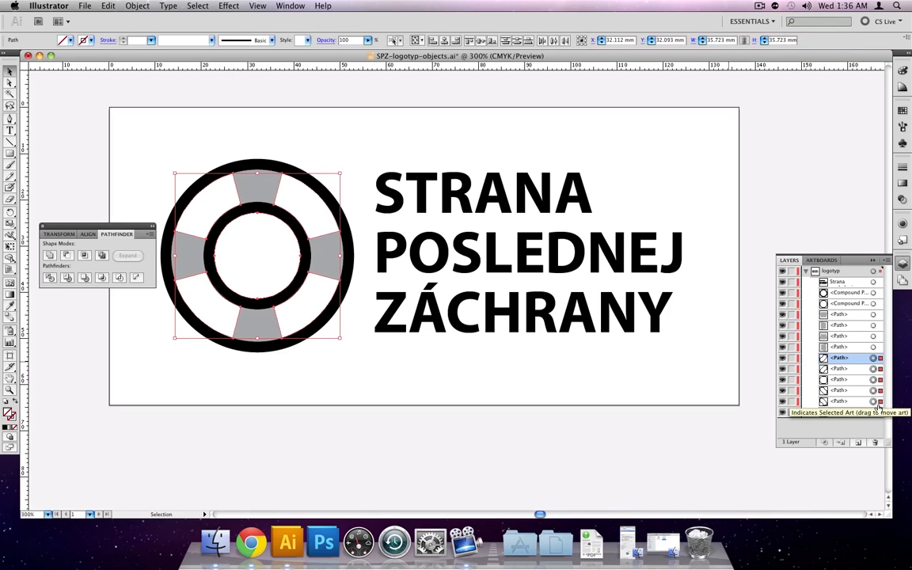
left_click_drag(857, 403, 875, 442)
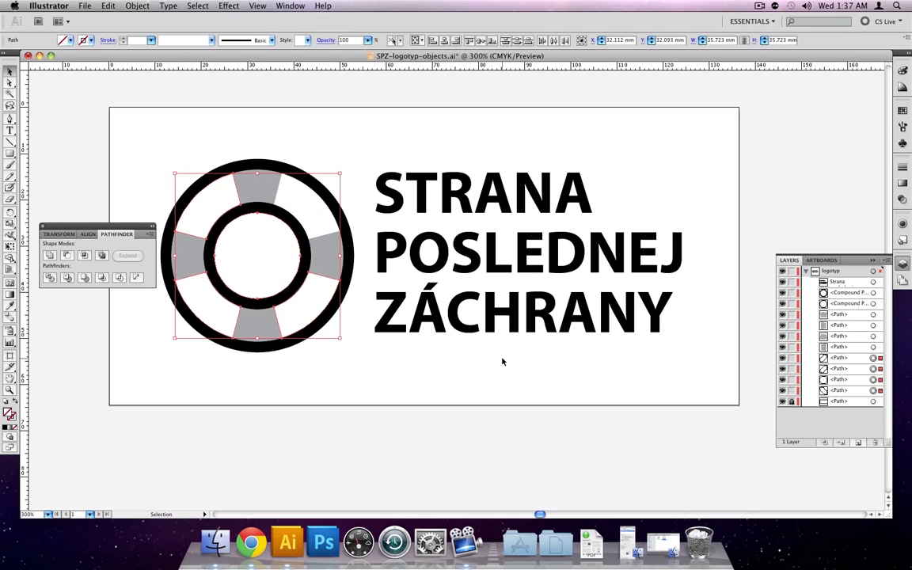
left_click_drag(839, 379, 875, 441)
left_click_drag(840, 369, 878, 441)
left_click_drag(840, 358, 878, 442)
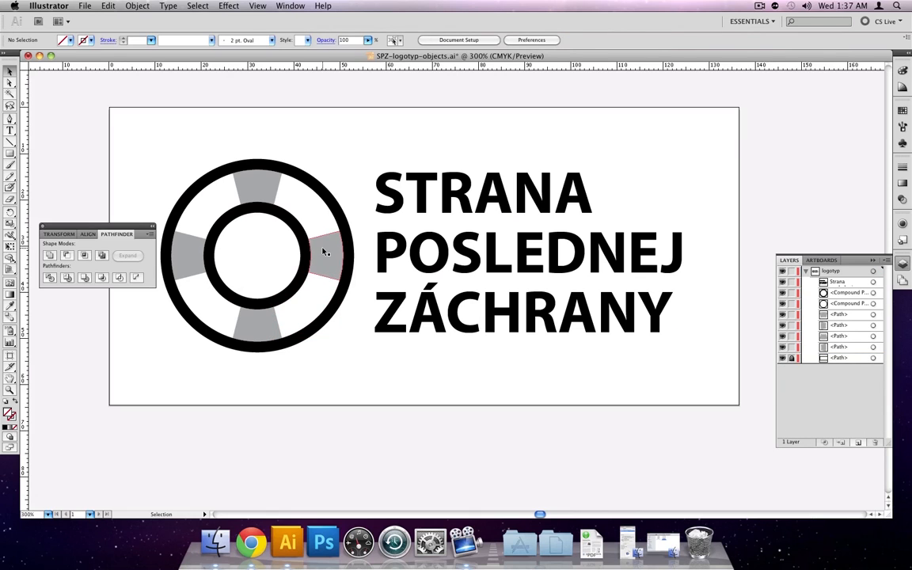
Group the four grey lifebuoy segments
left_click(328, 252)
left_click(260, 180, "shift")
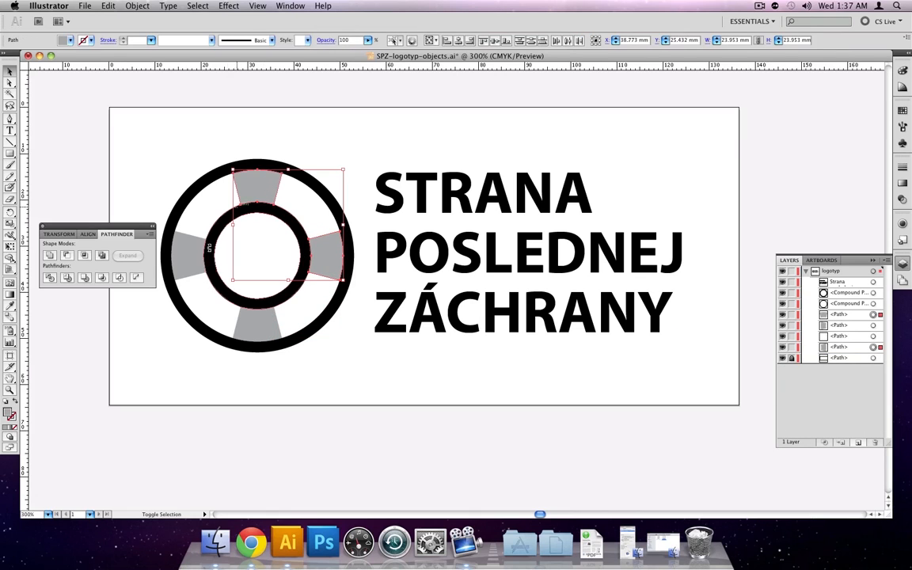
left_click(190, 257, "shift")
left_click(245, 323, "shift")
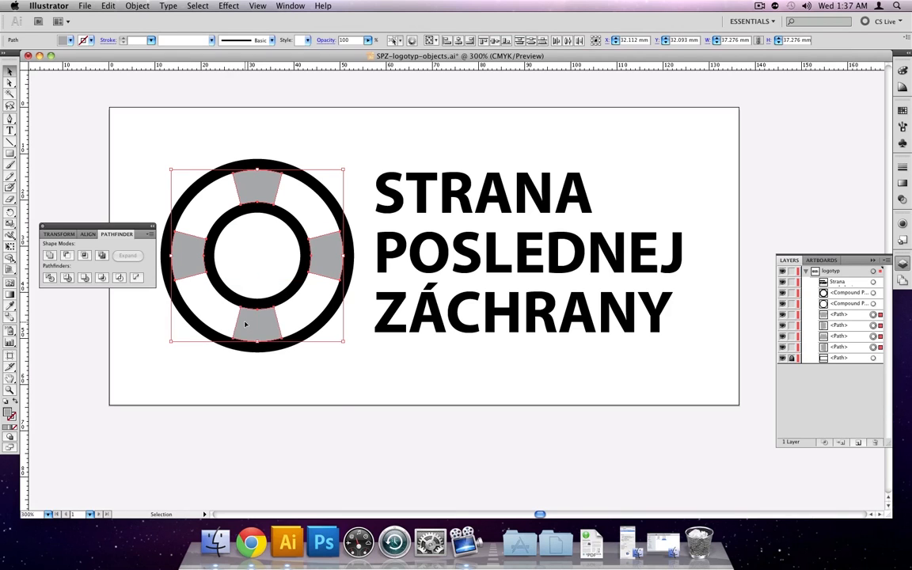
right_click(246, 325)
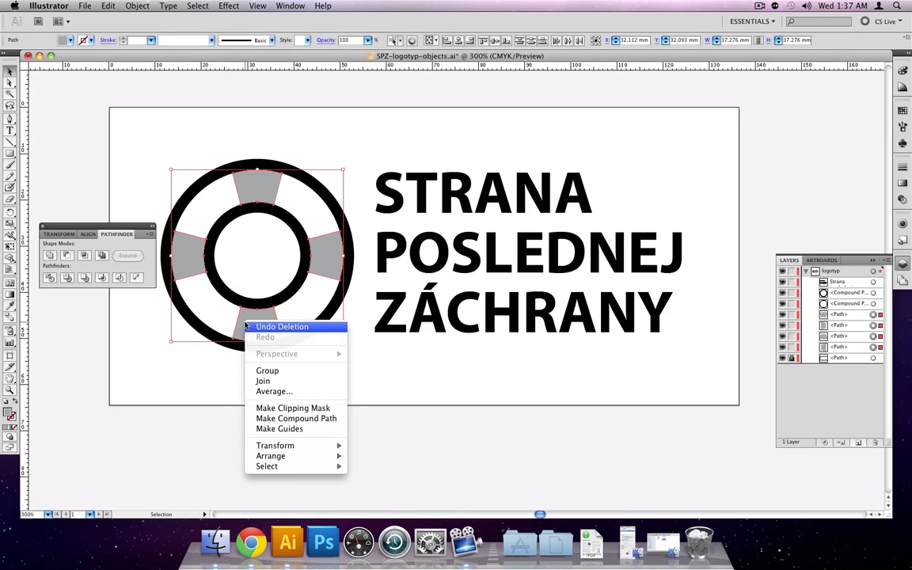
left_click(265, 371)
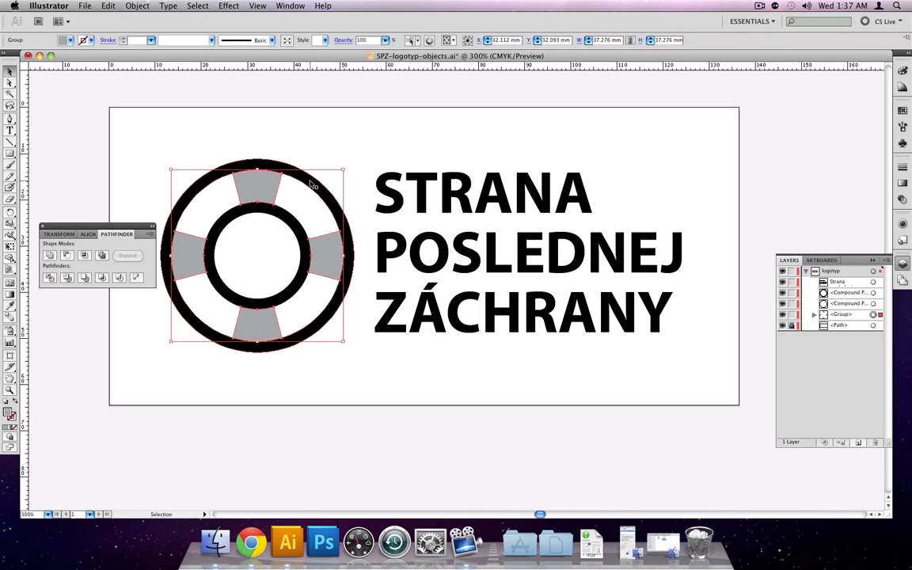
Group the inner and outer black lifebuoy rings and show the artwork in Outline view
left_click(294, 230)
left_click(331, 202, "shift")
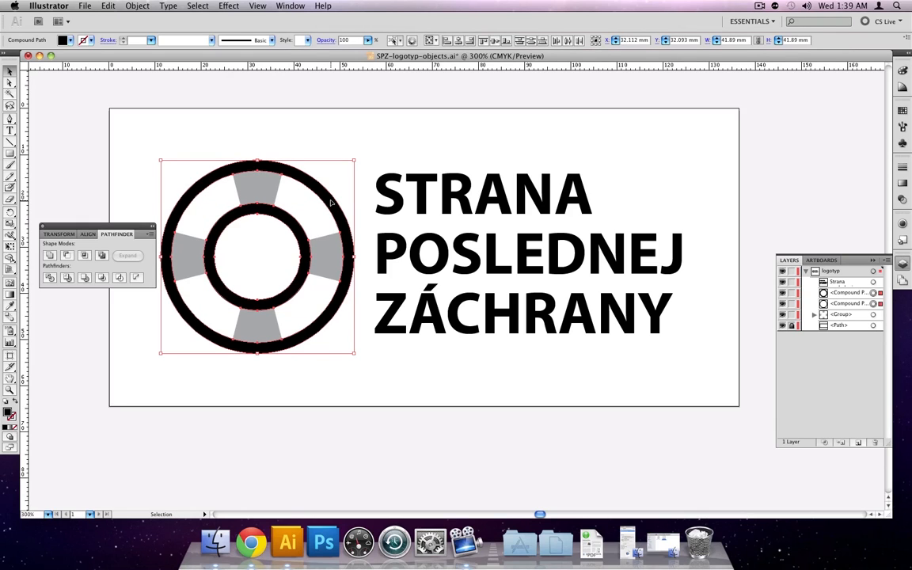
key("super+g")
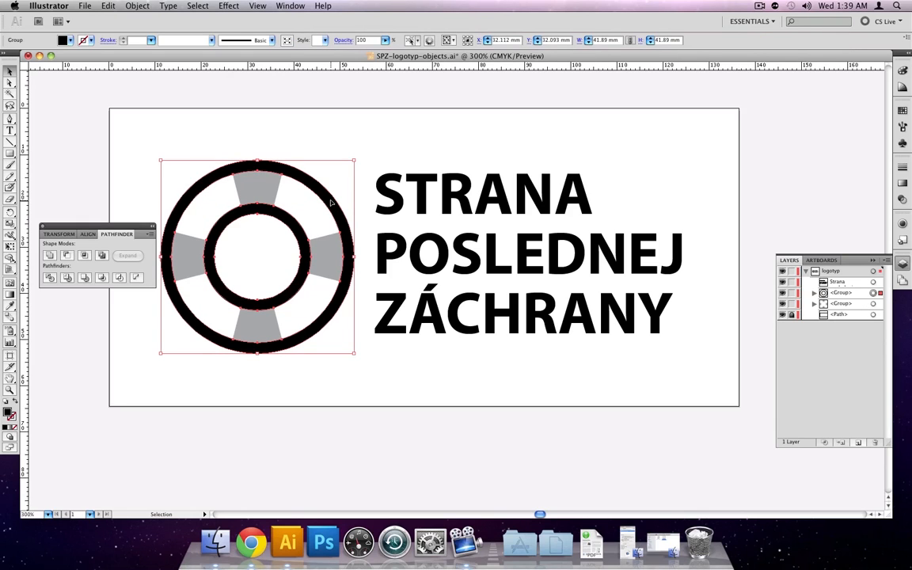
left_click(257, 5)
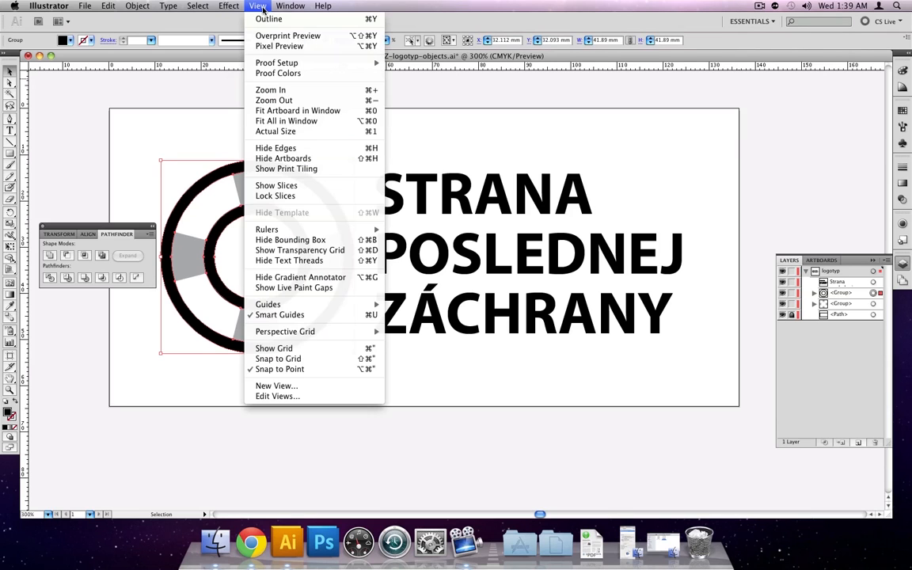
left_click(268, 19)
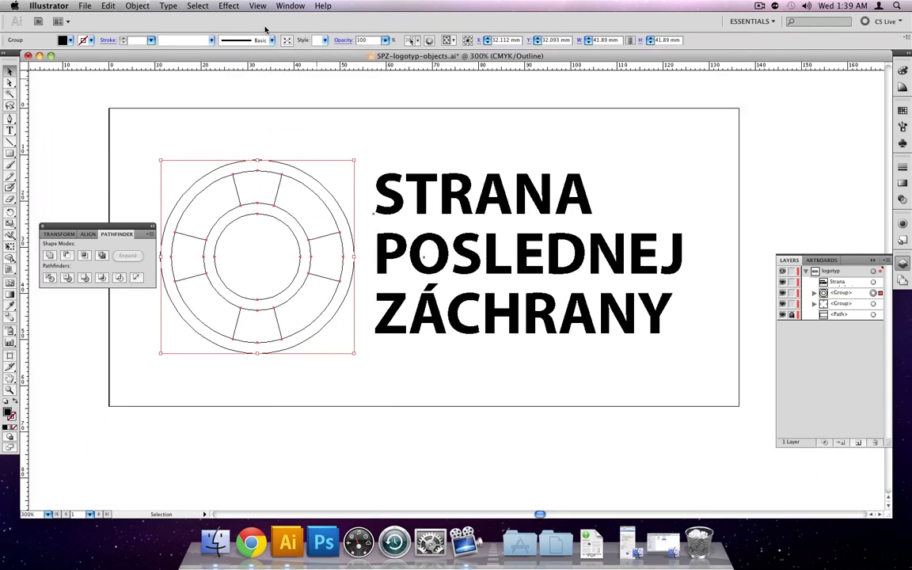
Select characters in the STRANA and POSLEDNEJ lines with the Type tool to check whether the text is editable
left_click(10, 130)
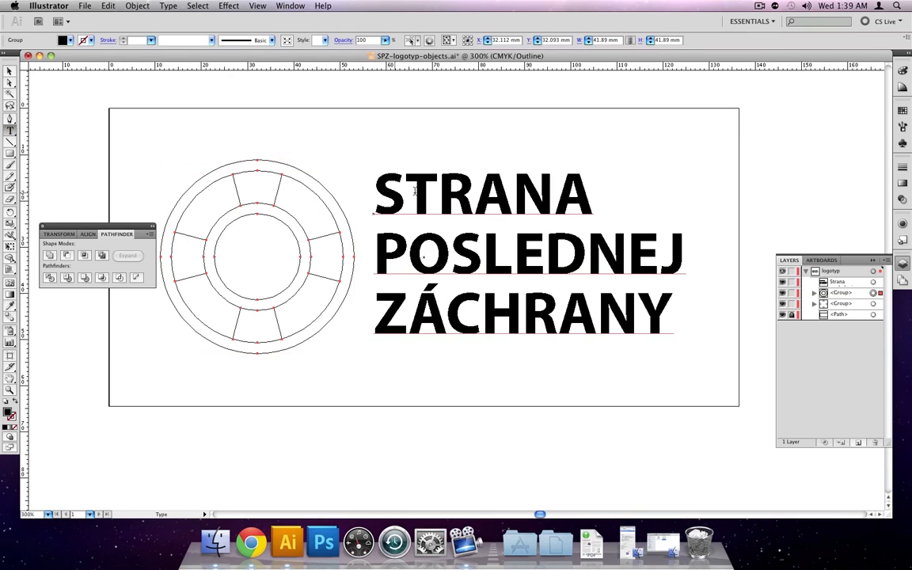
left_click_drag(405, 190, 551, 194)
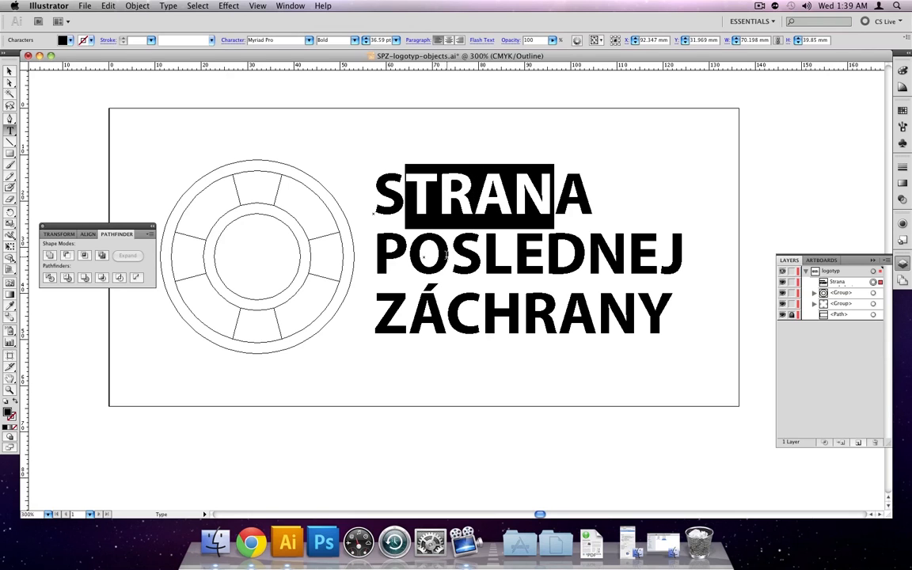
left_click_drag(587, 253, 454, 249)
left_click(450, 249)
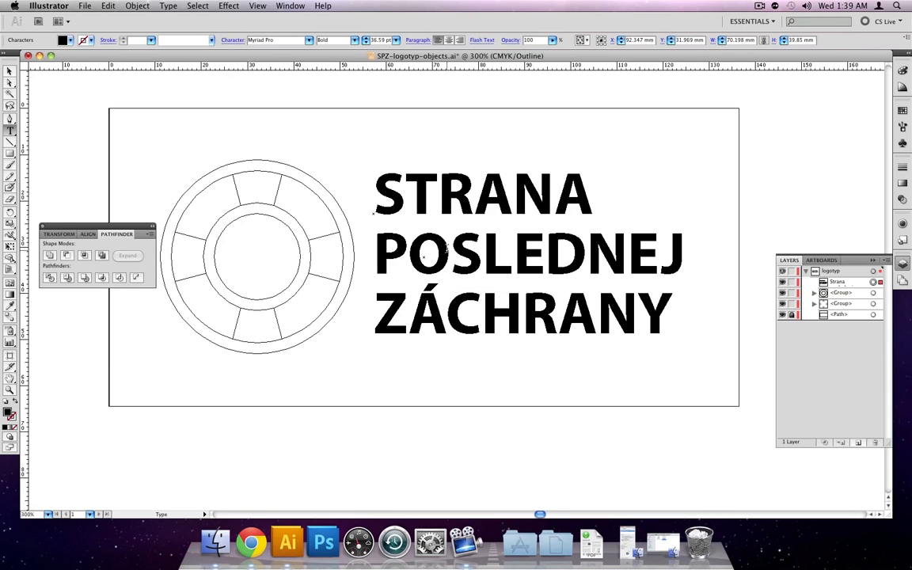
type("FDS")
key("BackSpace")
key("BackSpace")
key("BackSpace")
Expand the STRANA POSLEDNEJ ZÁCHRANY text object into vector outlines with the Object and Fill options enabled
left_click(10, 72)
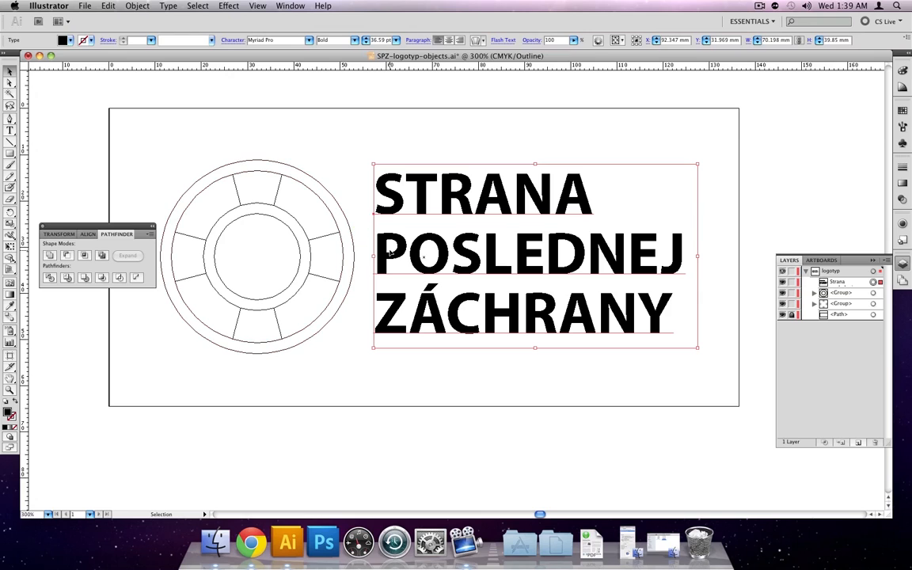
left_click(146, 9)
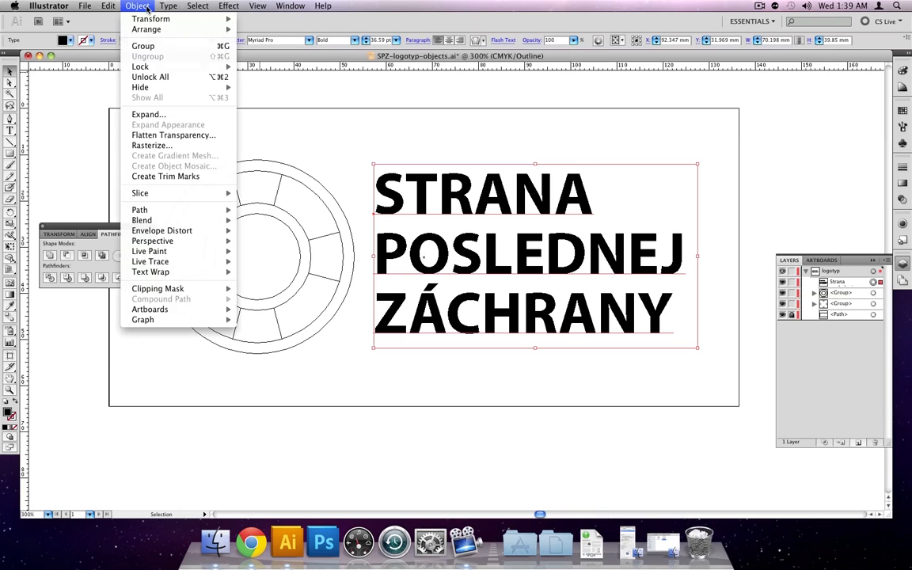
left_click(163, 117)
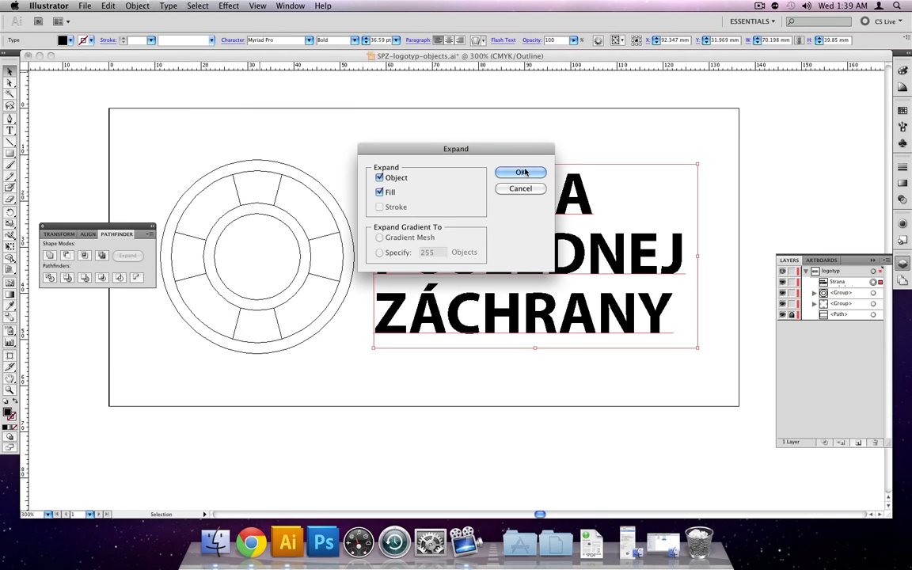
left_click(522, 173)
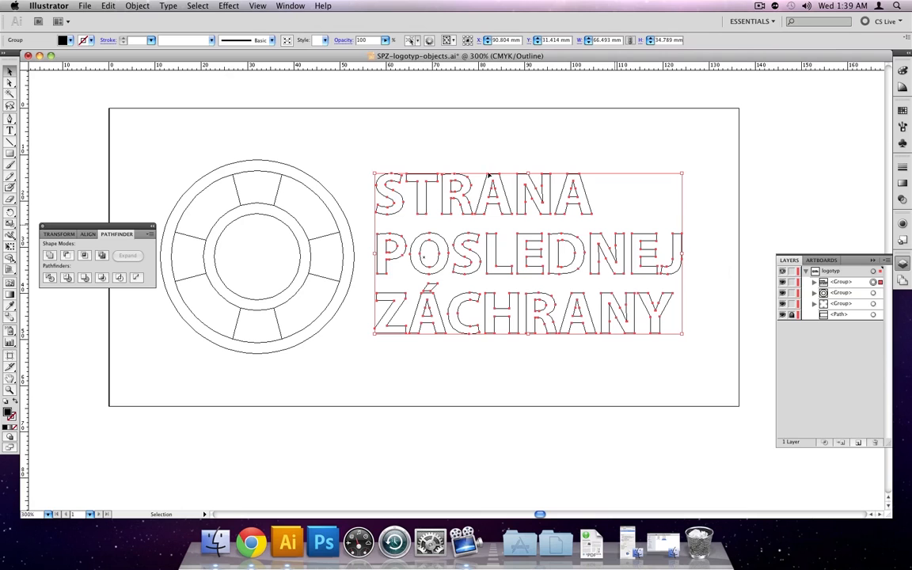
Switch the artwork back to Preview mode, deselect the expanded lettering and save SPZ-logotyp-objects.ai
left_click(257, 6)
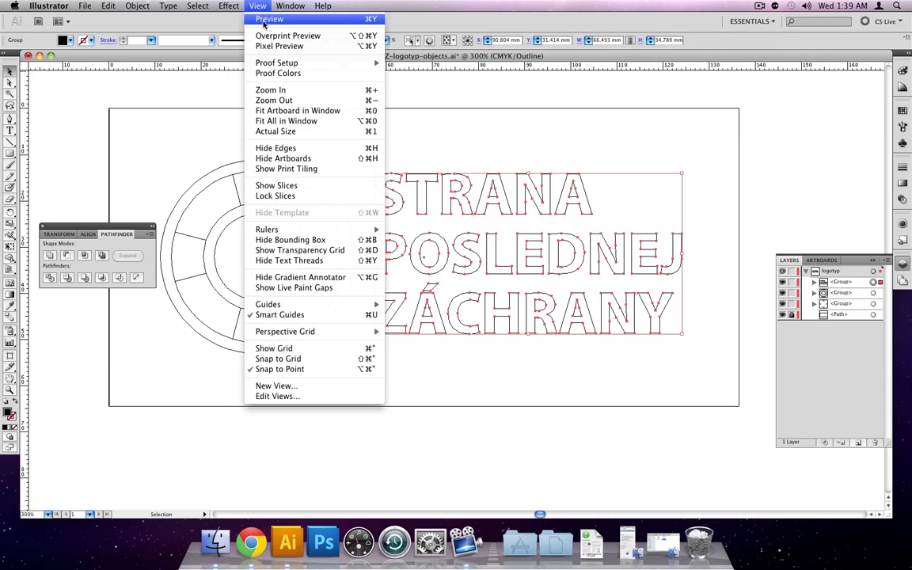
left_click(264, 20)
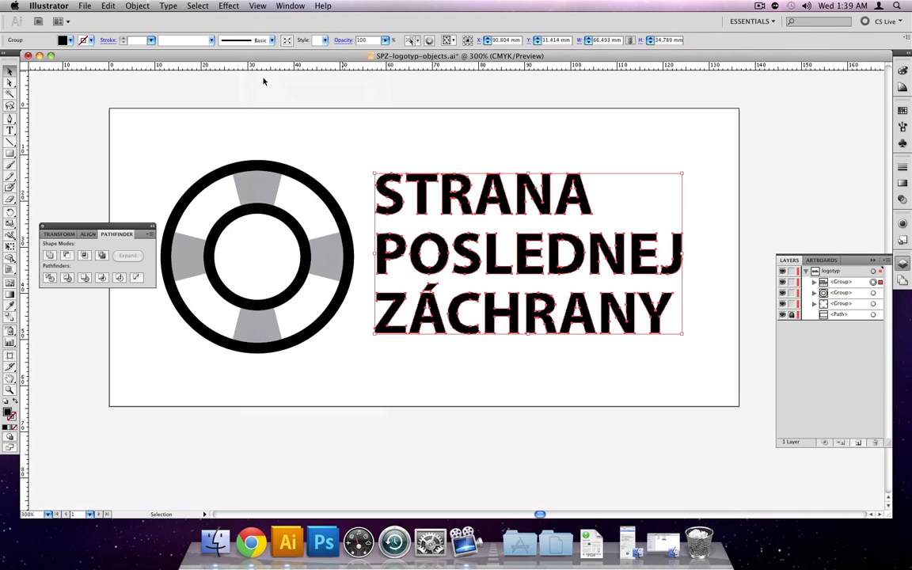
left_click(699, 175)
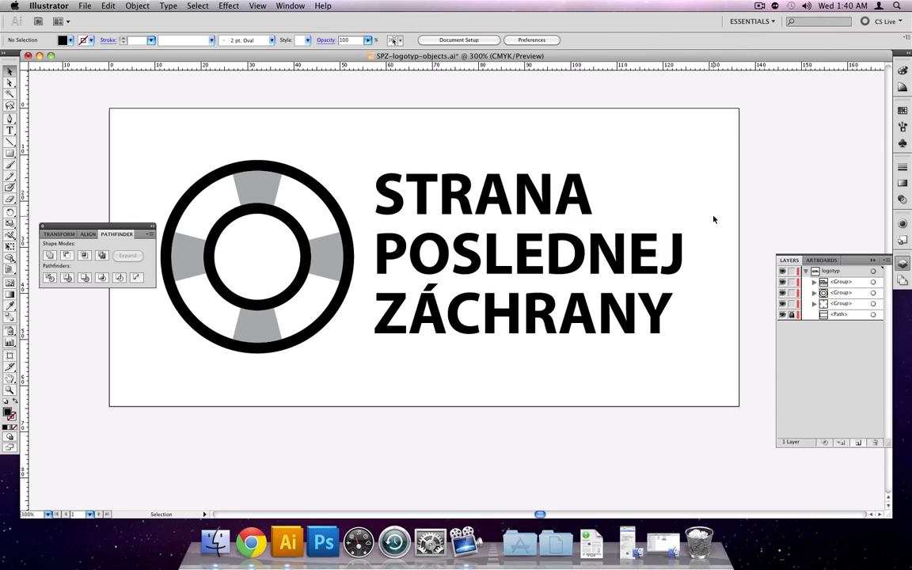
left_click(84, 5)
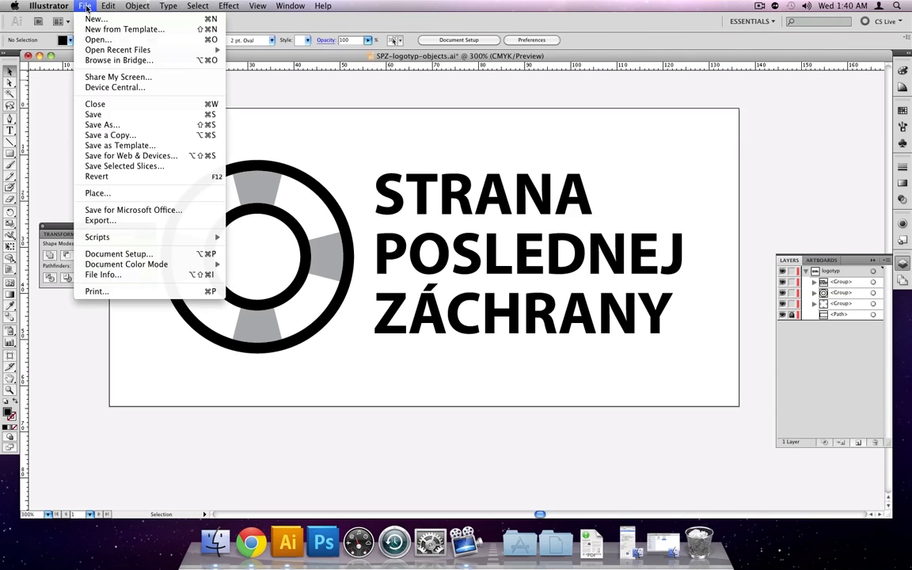
left_click(107, 115)
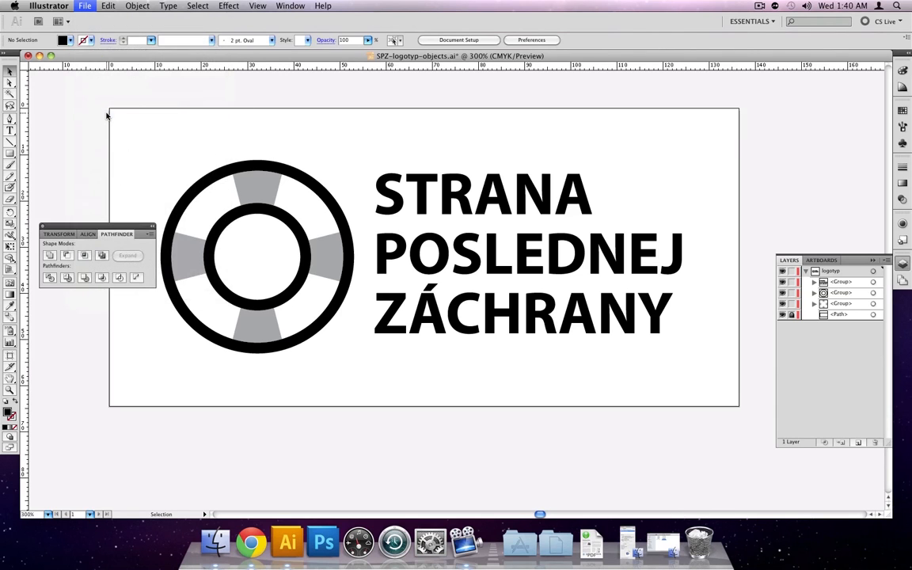